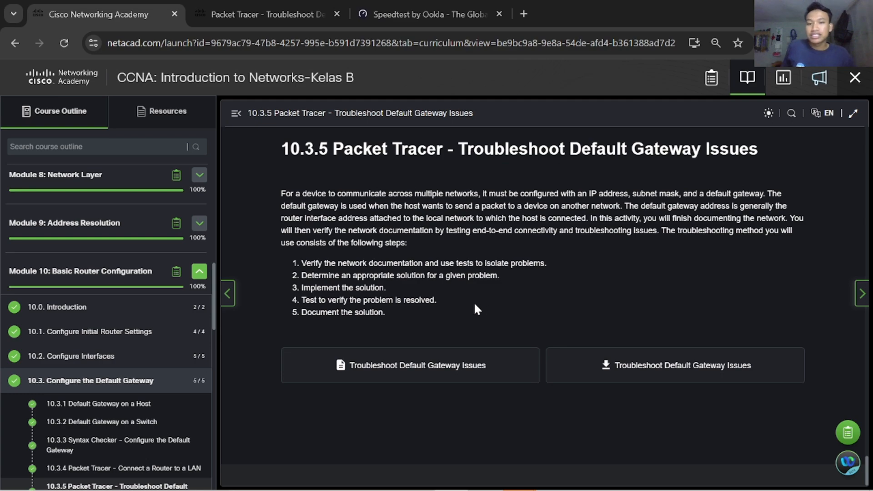
# Step: Review the introduction and troubleshooting steps of the 10.3.5 Troubleshoot Default Gateway Issues activity page
pyautogui.scroll(5, 460, 304)
pyautogui.scroll(-5, 455, 291)
pyautogui.scroll(3, 443, 276)
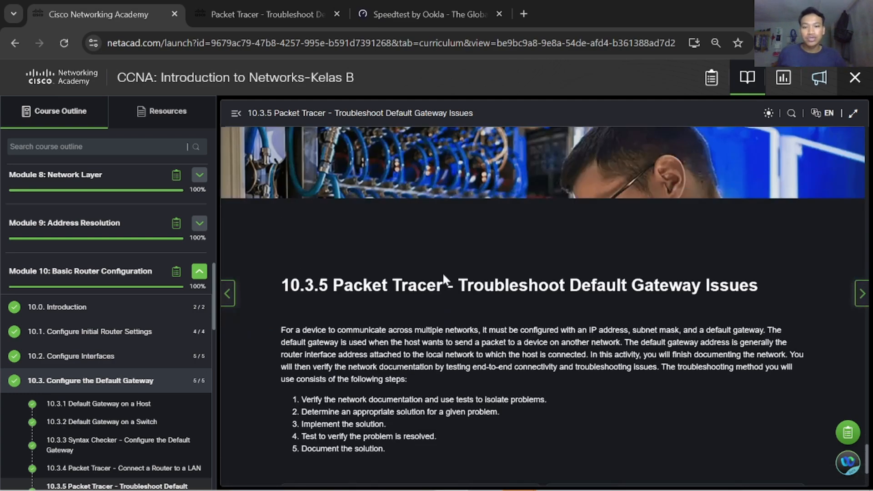
pyautogui.moveTo(474, 286); pyautogui.dragTo(644, 302)
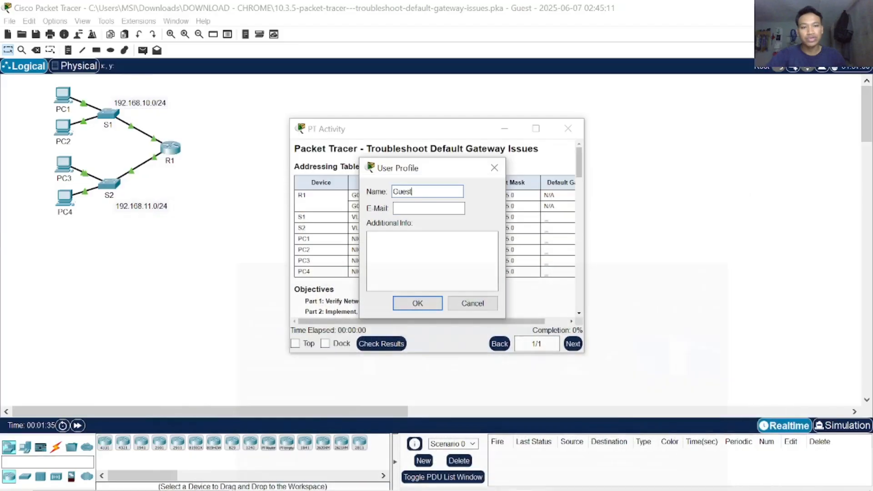
# Step: Replace the default Guest name in the user profile with the student's full name
pyautogui.doubleClick(402, 191)
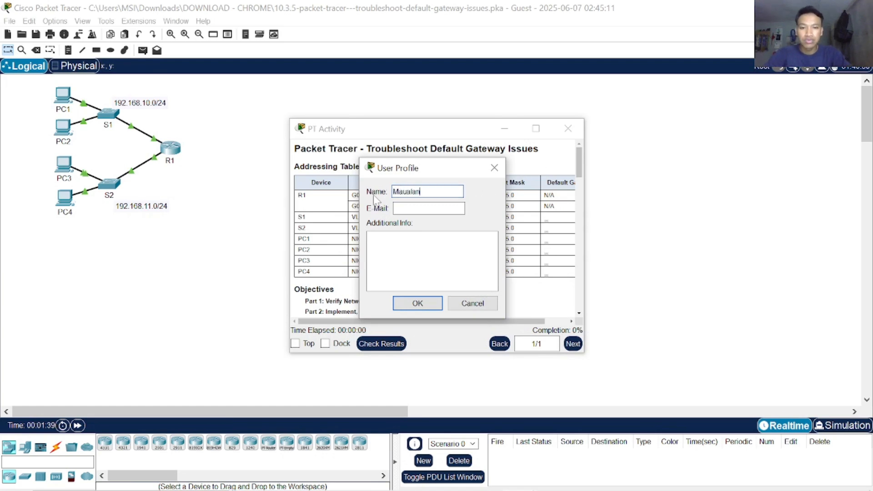
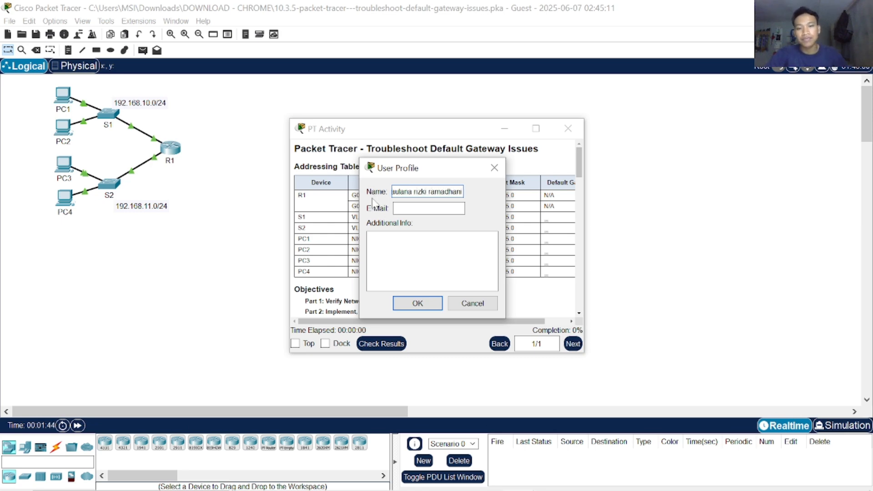
# Step: Fill in the student's e-mail address in the user profile and accept the profile
pyautogui.press('Tab')
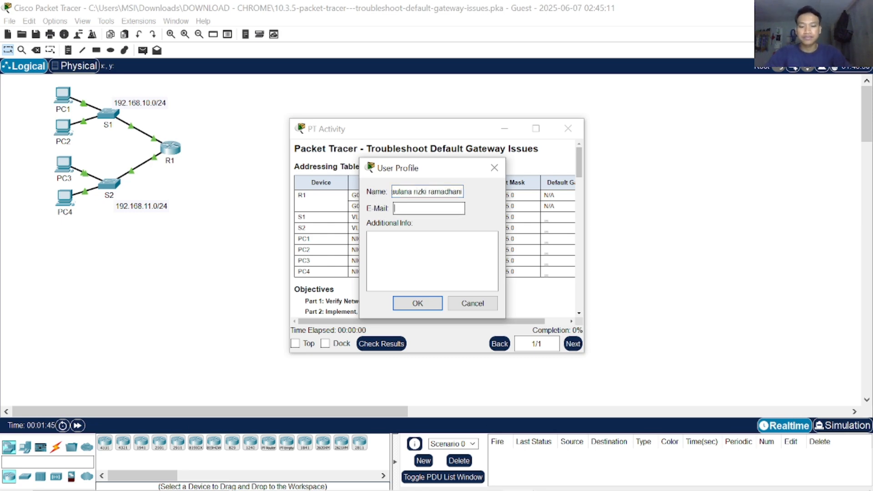
pyautogui.write('M')
pyautogui.press('BackSpace')
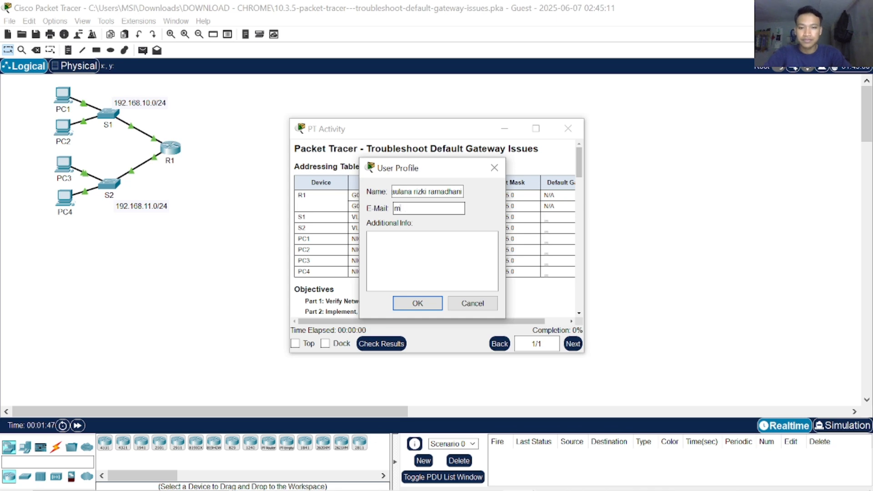
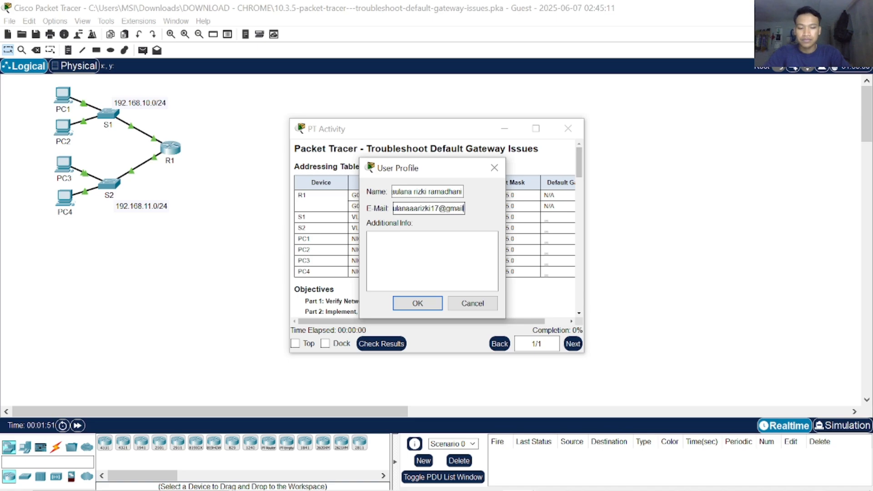
pyautogui.press('Return')
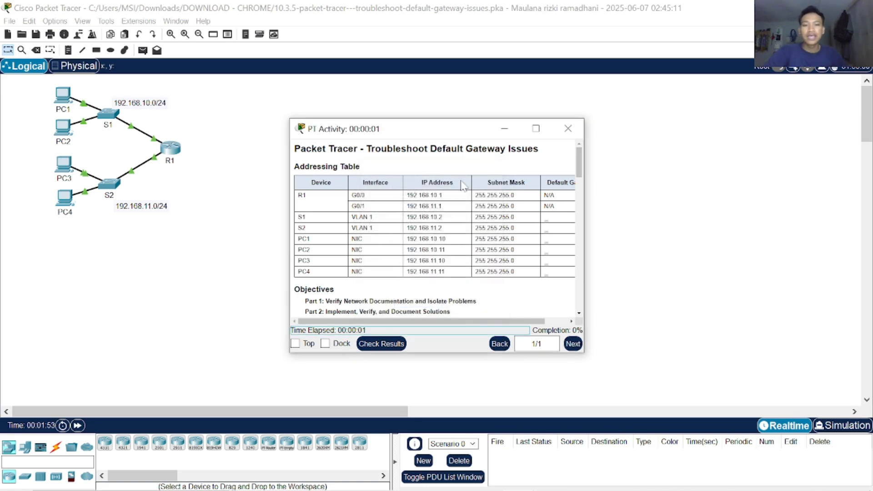
# Step: Arrange the activity instructions beside the network workspace and enlarge the instruction text and the topology for reading
pyautogui.moveTo(463, 136); pyautogui.dragTo(871, 159)
pyautogui.click(162, 259)
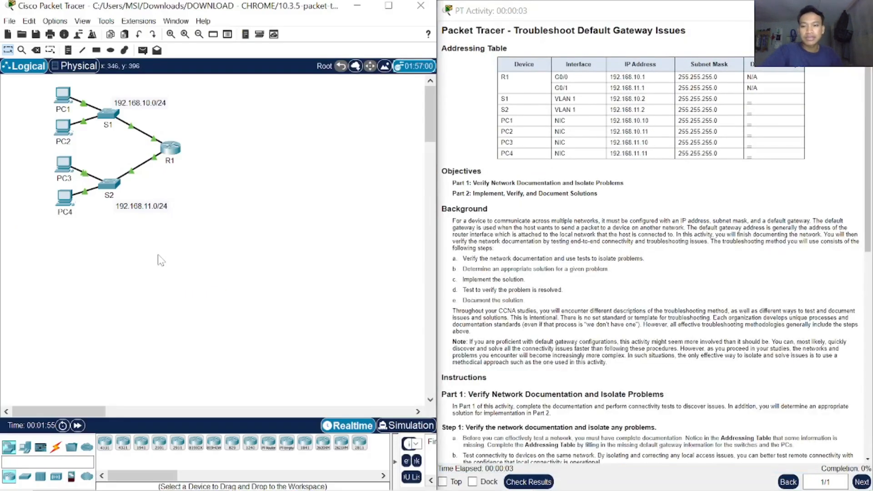
pyautogui.scroll(2, 578, 266)
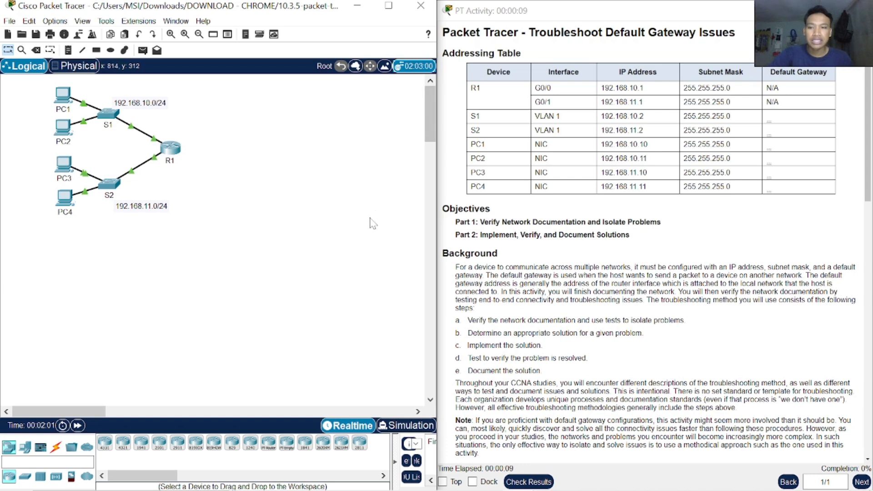
pyautogui.scroll(1, 369, 227)
pyautogui.moveTo(14, 90); pyautogui.dragTo(359, 318)
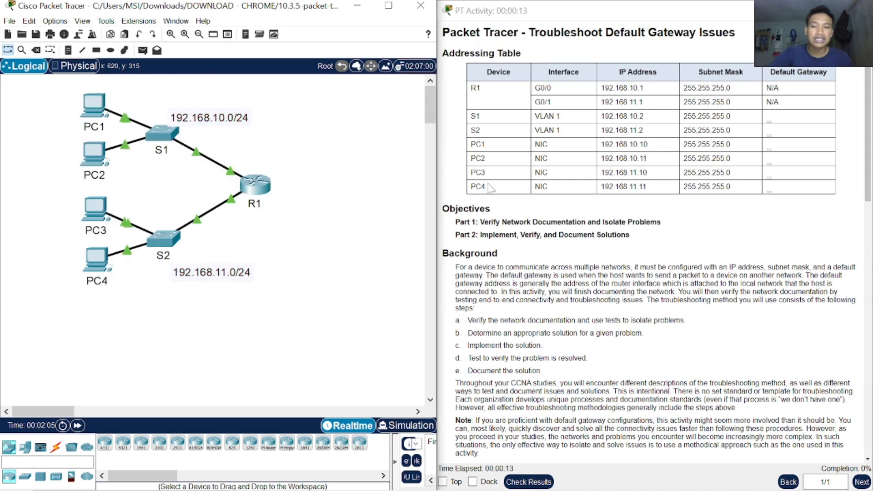
# Step: Examine the Addressing Table's missing default gateways and read the Part 1, Step 1 instructions for verifying the network documentation
pyautogui.moveTo(464, 53); pyautogui.dragTo(776, 209)
pyautogui.click(773, 209)
pyautogui.scroll(1, 725, 223)
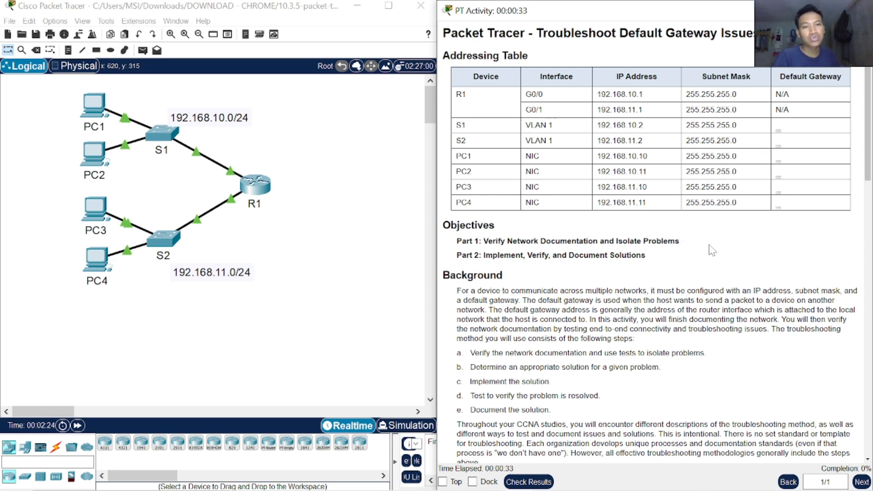
pyautogui.scroll(-4, 673, 243)
pyautogui.scroll(-10, 667, 246)
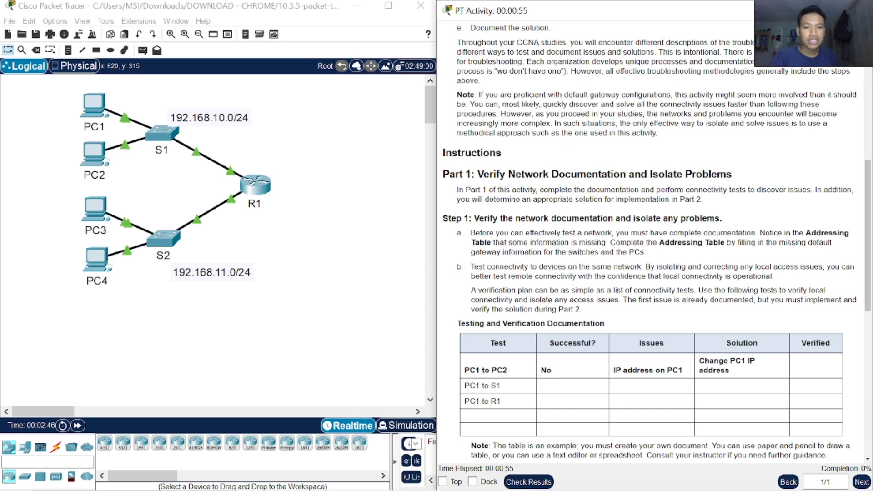
pyautogui.moveTo(528, 244); pyautogui.dragTo(611, 244)
pyautogui.click(633, 247)
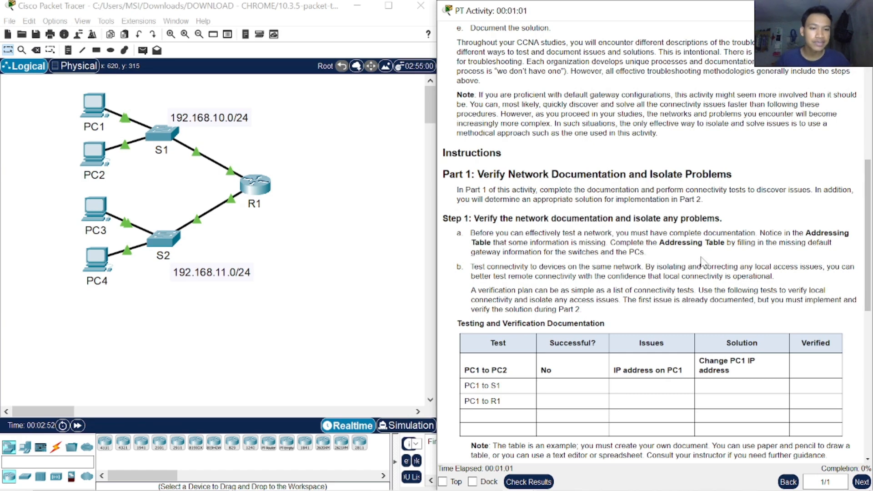
pyautogui.scroll(-2, 682, 257)
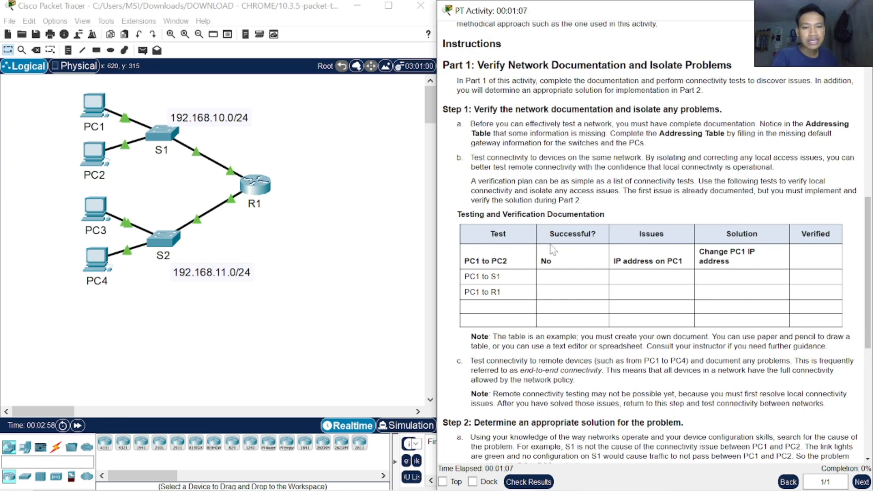
# Step: Examine the PC1 to PC2 test, issue and solution in the Testing and Verification table, locating both PCs in the topology
pyautogui.moveTo(459, 255); pyautogui.dragTo(507, 269)
pyautogui.click(369, 293)
pyautogui.moveTo(16, 94); pyautogui.dragTo(120, 189)
pyautogui.click(491, 246)
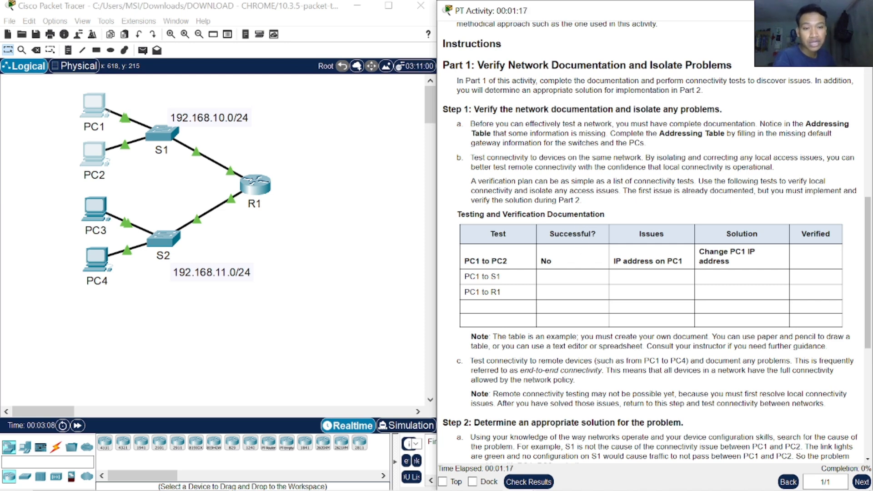
pyautogui.doubleClick(660, 233)
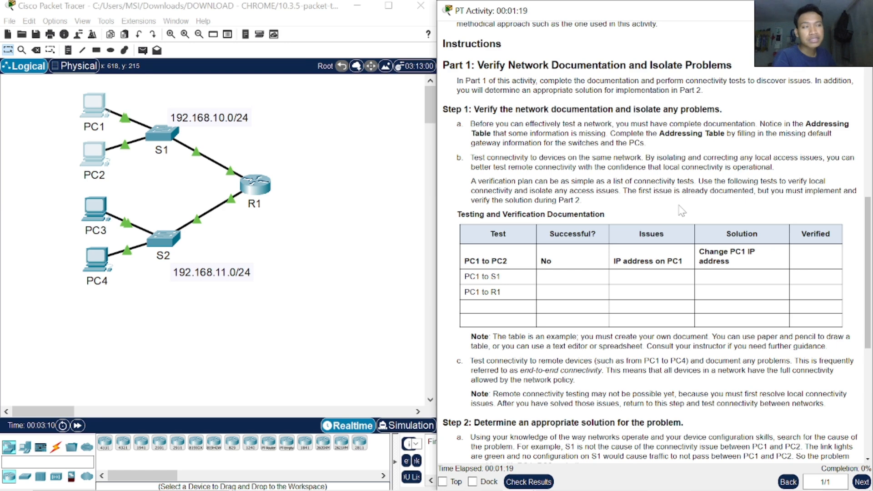
pyautogui.moveTo(624, 261); pyautogui.dragTo(756, 252)
pyautogui.click(684, 279)
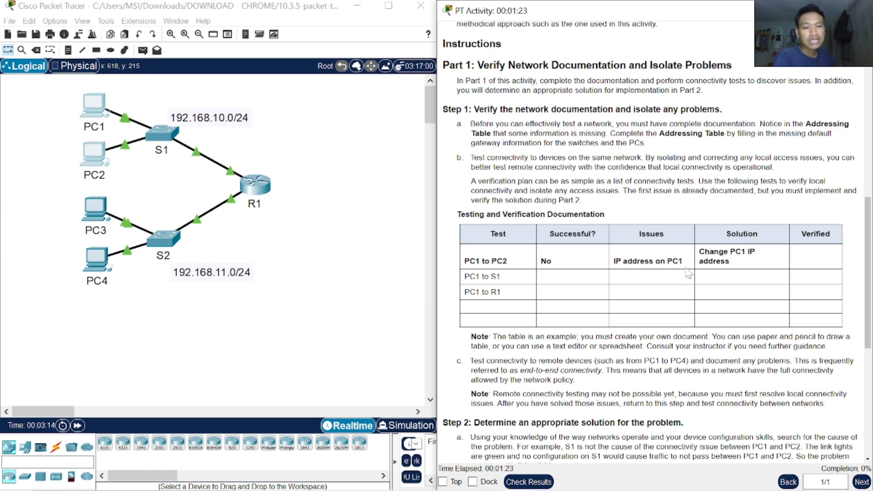
pyautogui.moveTo(684, 263); pyautogui.dragTo(615, 261)
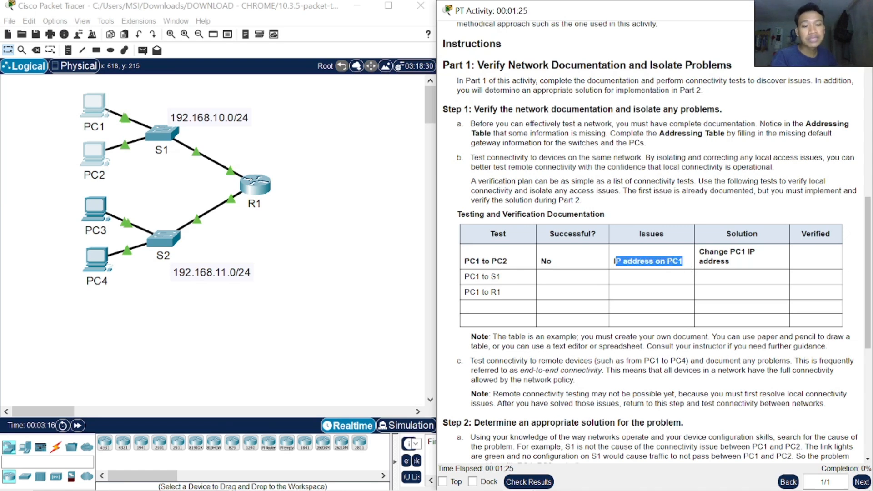
pyautogui.click(691, 278)
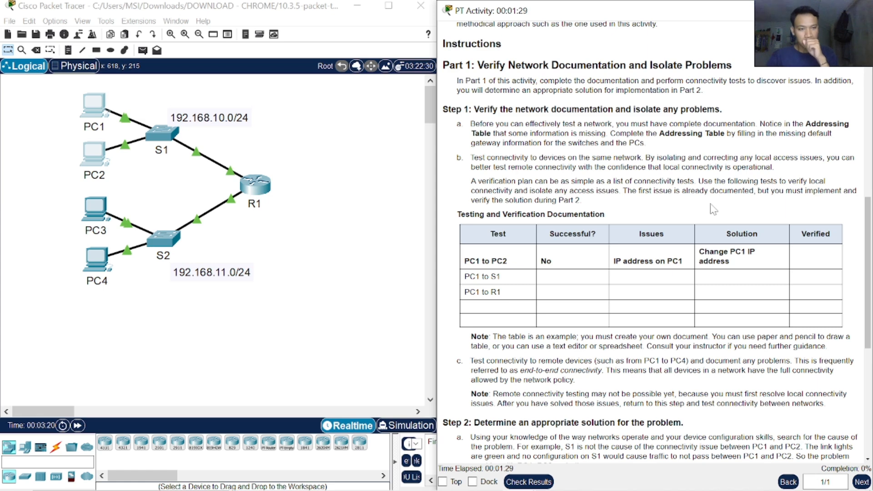
pyautogui.moveTo(768, 236); pyautogui.dragTo(717, 235)
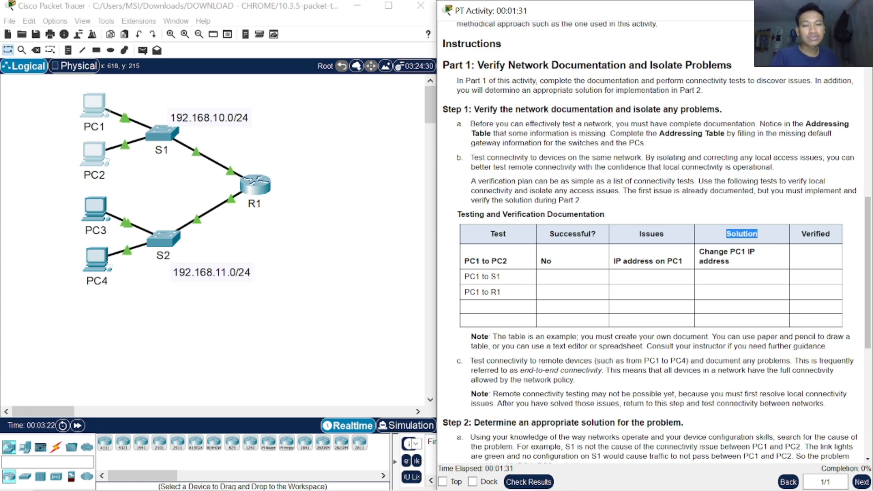
pyautogui.moveTo(735, 264); pyautogui.dragTo(704, 262)
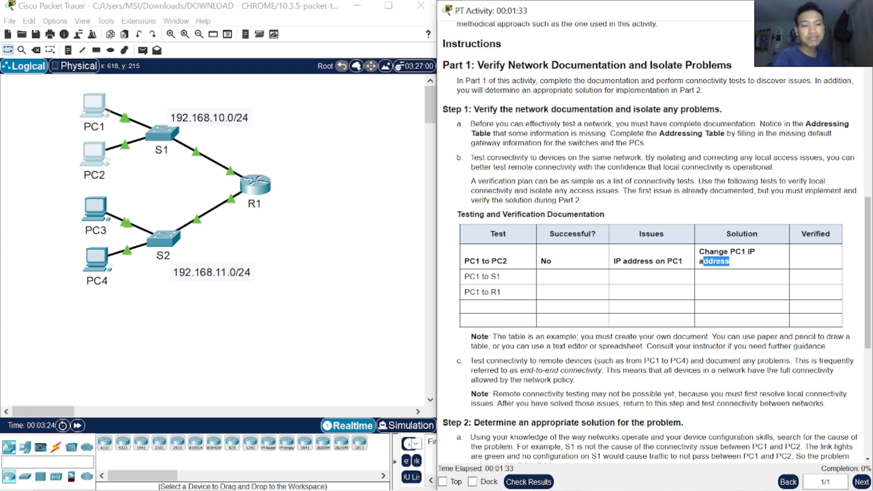
pyautogui.click(746, 268)
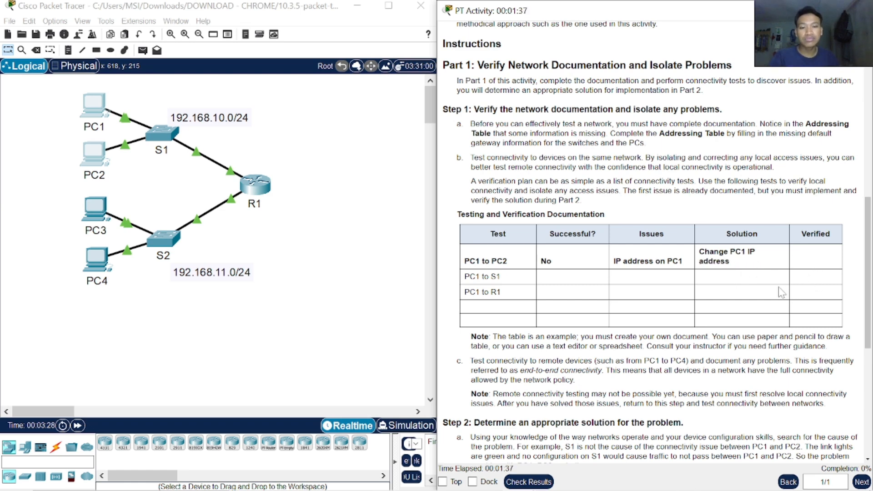
# Step: Read Part 1, Step 2 on determining an appropriate solution for the connectivity problem between PC1 and PC2
pyautogui.scroll(-2, 755, 252)
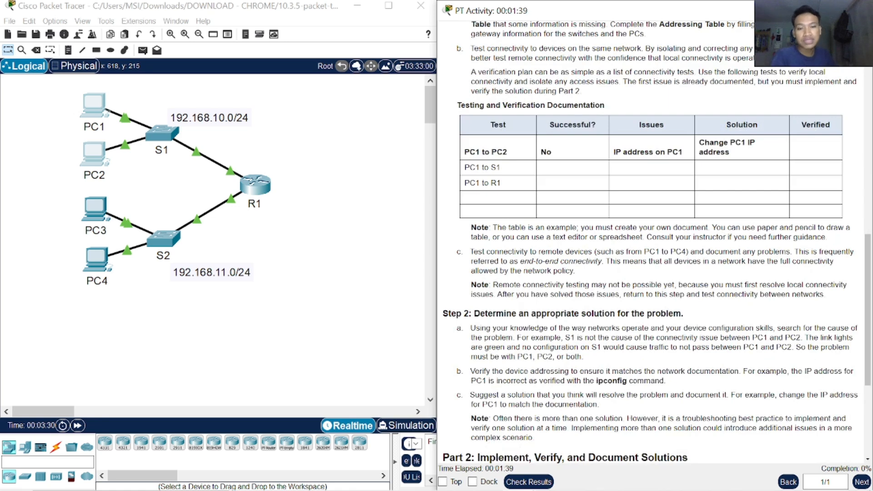
pyautogui.scroll(-2, 523, 182)
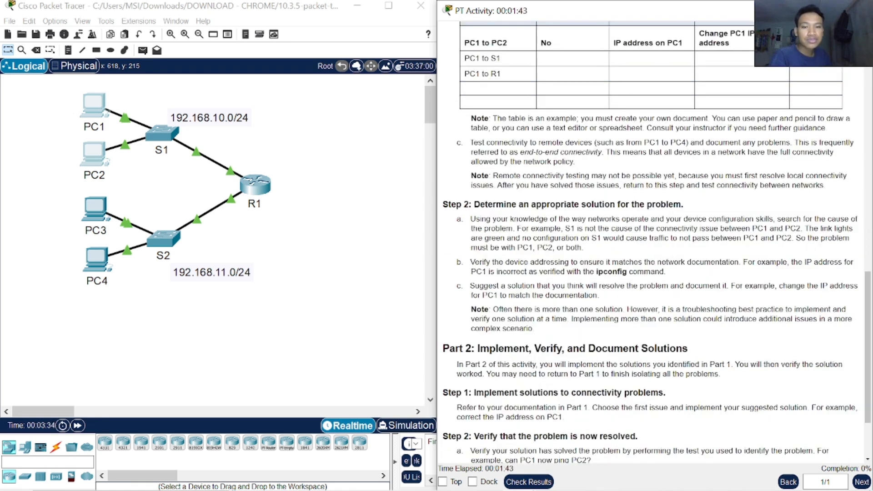
pyautogui.moveTo(471, 219); pyautogui.dragTo(701, 220)
pyautogui.click(704, 237)
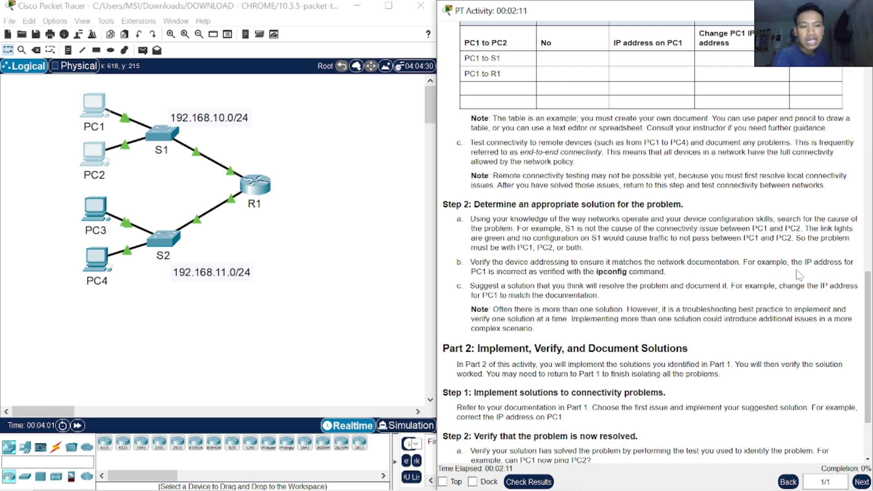
pyautogui.moveTo(620, 228); pyautogui.dragTo(832, 238)
pyautogui.click(723, 229)
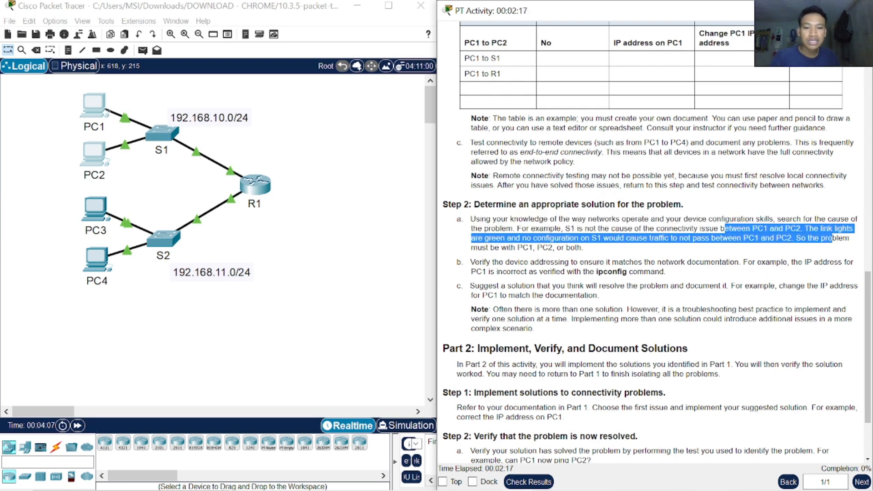
pyautogui.moveTo(507, 248); pyautogui.dragTo(564, 248)
pyautogui.click(589, 250)
# Step: Read the Part 2 instructions on implementing and verifying solutions, rechecking the Part 1, Step 2 guidance on device addressing
pyautogui.scroll(-1, 662, 261)
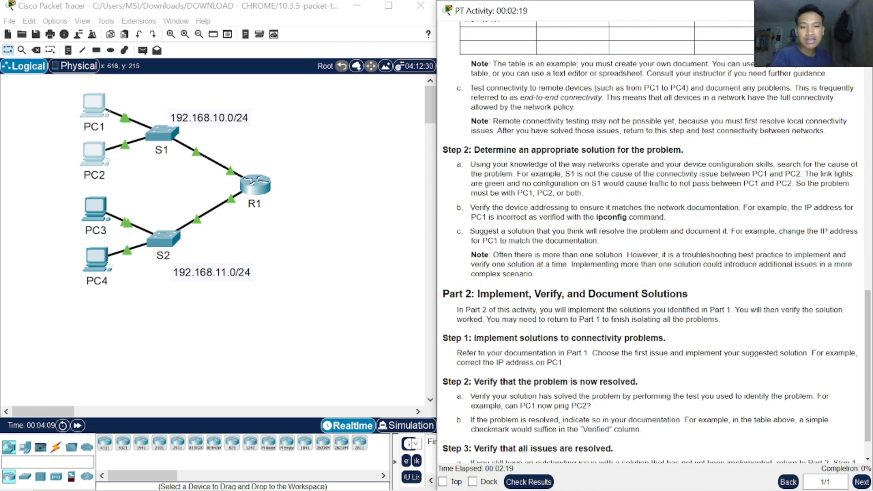
pyautogui.scroll(-1, 482, 272)
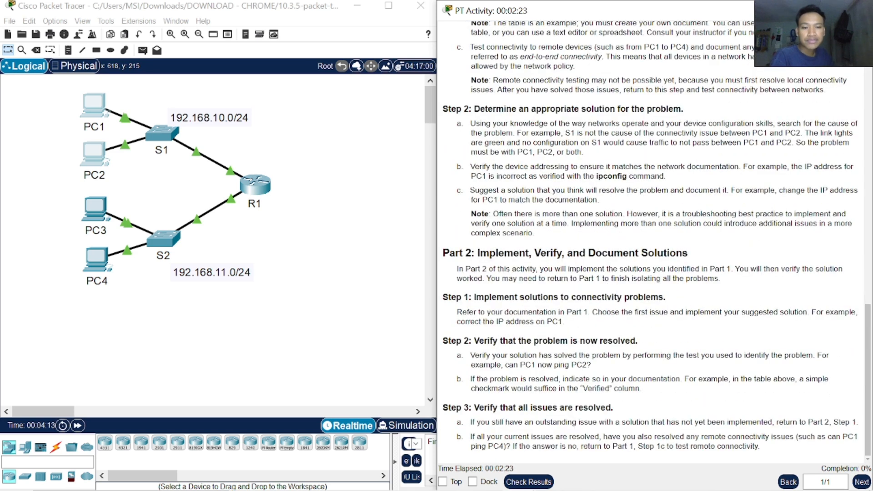
pyautogui.moveTo(561, 269); pyautogui.dragTo(772, 281)
pyautogui.click(773, 281)
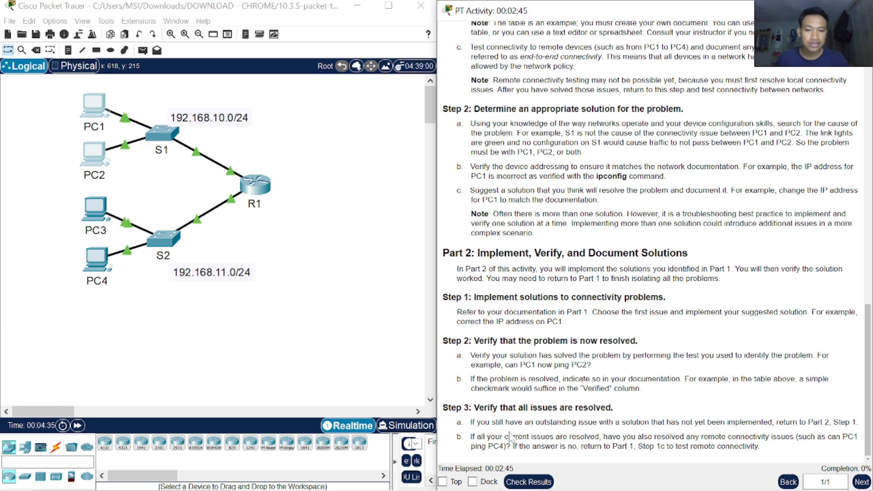
pyautogui.moveTo(508, 436); pyautogui.dragTo(654, 447)
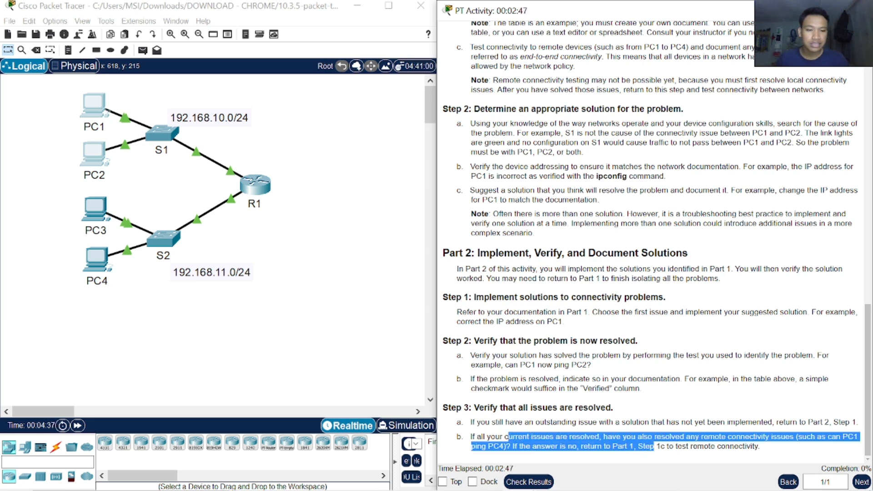
pyautogui.click(507, 422)
pyautogui.moveTo(561, 423); pyautogui.dragTo(828, 423)
pyautogui.scroll(3, 555, 264)
pyautogui.moveTo(496, 287); pyautogui.dragTo(685, 330)
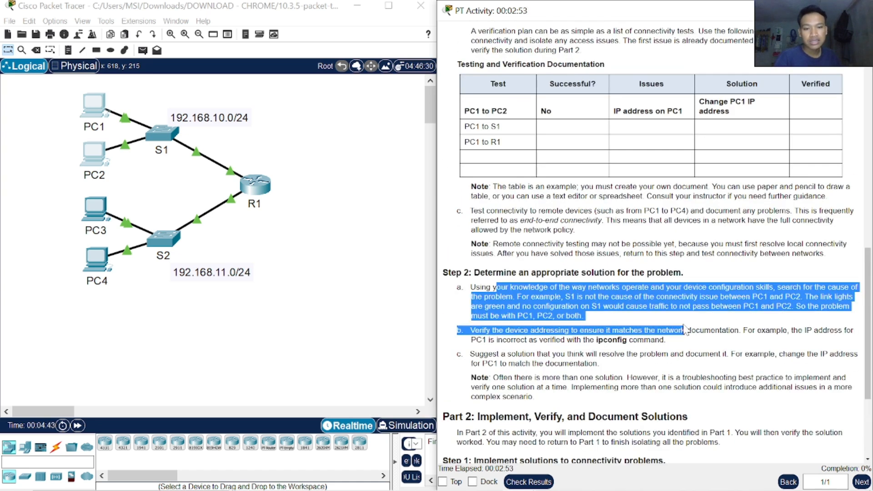
pyautogui.click(685, 324)
pyautogui.scroll(-3, 684, 324)
pyautogui.moveTo(514, 252); pyautogui.dragTo(613, 269)
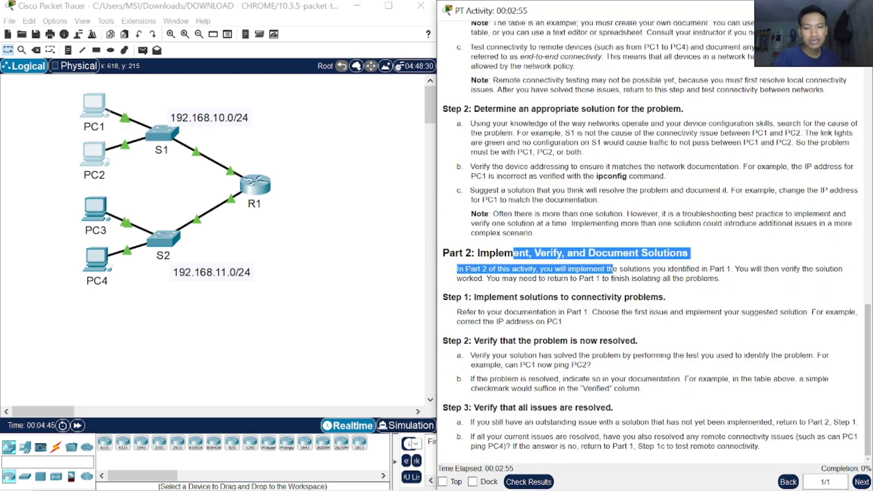
# Step: Return to the Addressing Table in the activity instructions and enlarge the text to read the device addresses
pyautogui.click(620, 289)
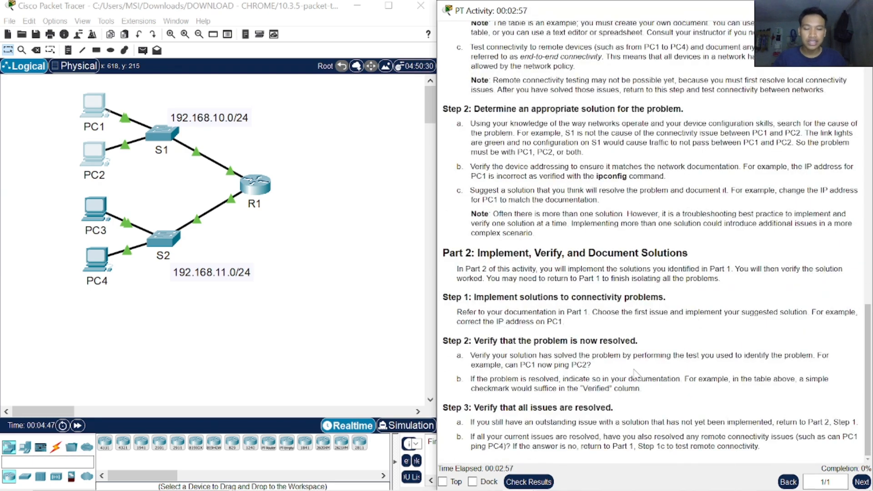
pyautogui.scroll(10, 650, 264)
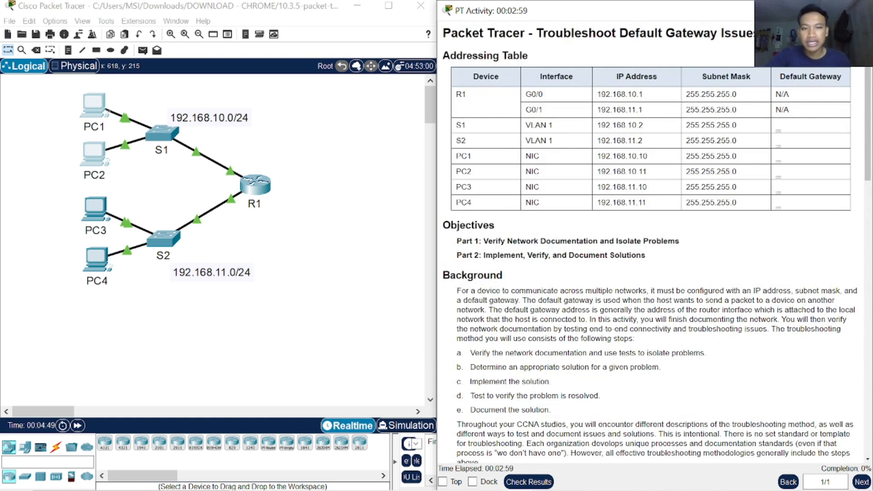
pyautogui.scroll(3, 659, 309)
pyautogui.scroll(-1, 659, 310)
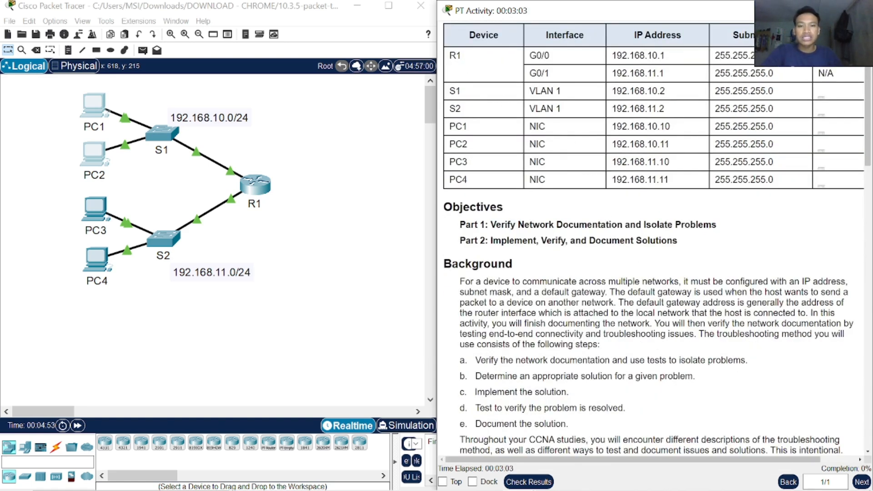
# Step: Open router R1's command line and shrink its window so it sits over the topology beside the instructions
pyautogui.click(252, 190)
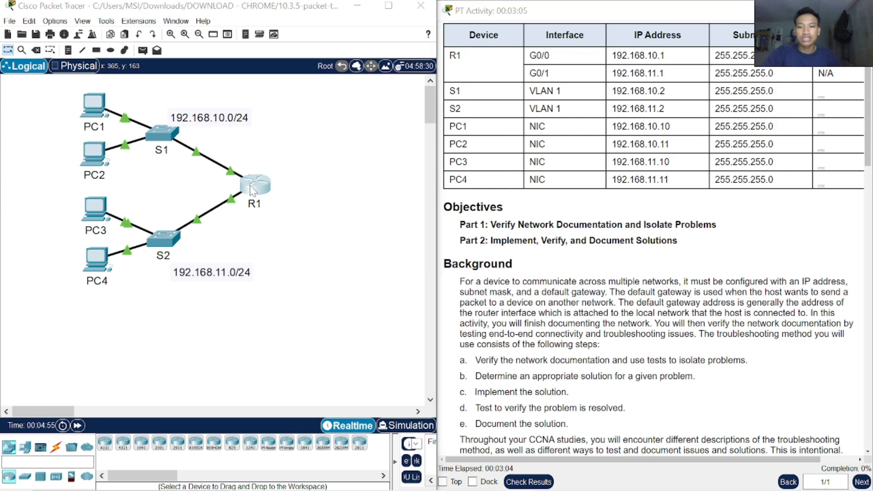
pyautogui.click(252, 190)
pyautogui.click(388, 40)
pyautogui.moveTo(499, 27); pyautogui.dragTo(256, 26)
pyautogui.moveTo(71, 11); pyautogui.dragTo(251, 174)
pyautogui.moveTo(362, 182); pyautogui.dragTo(246, 73)
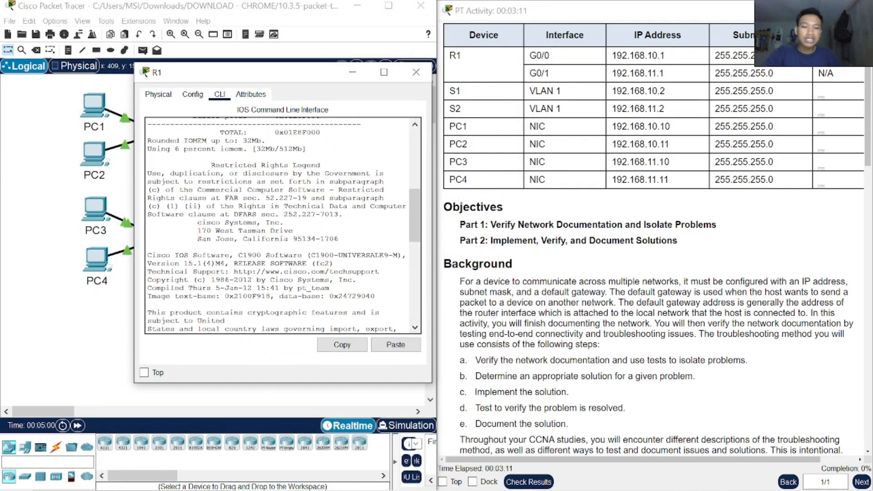
pyautogui.click(529, 482)
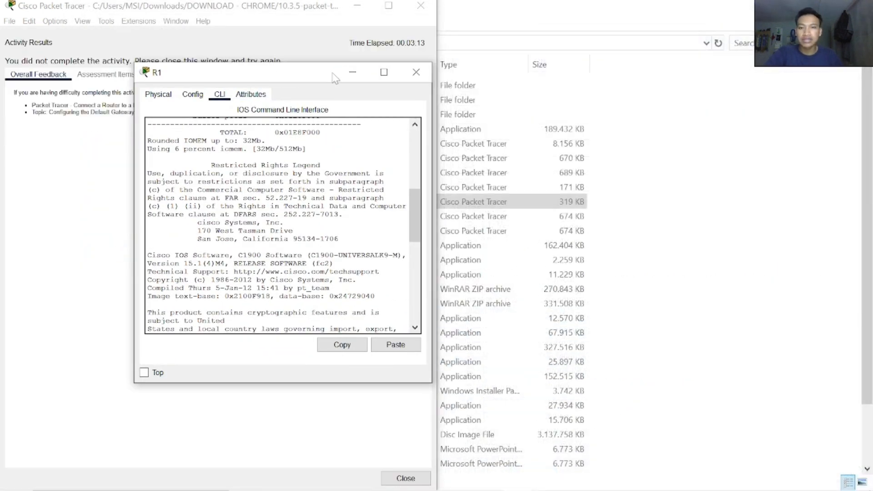
pyautogui.click(353, 71)
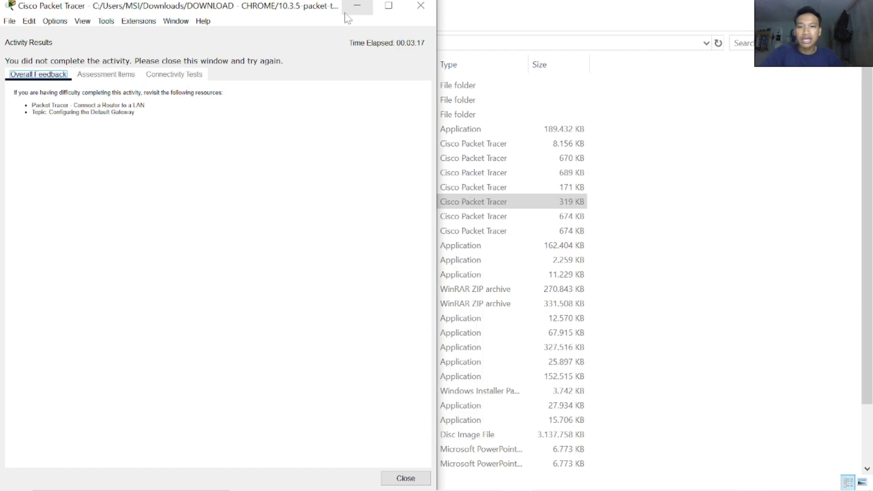
pyautogui.click(357, 6)
pyautogui.moveTo(527, 484)
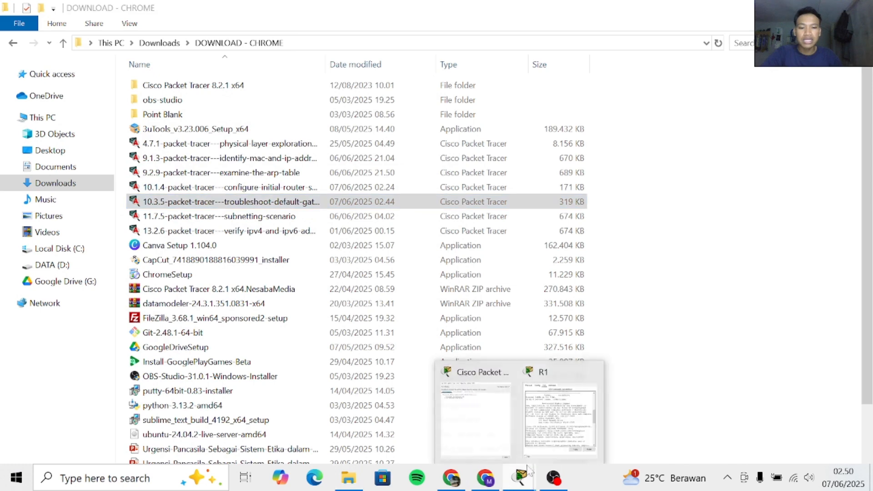
pyautogui.click(507, 441)
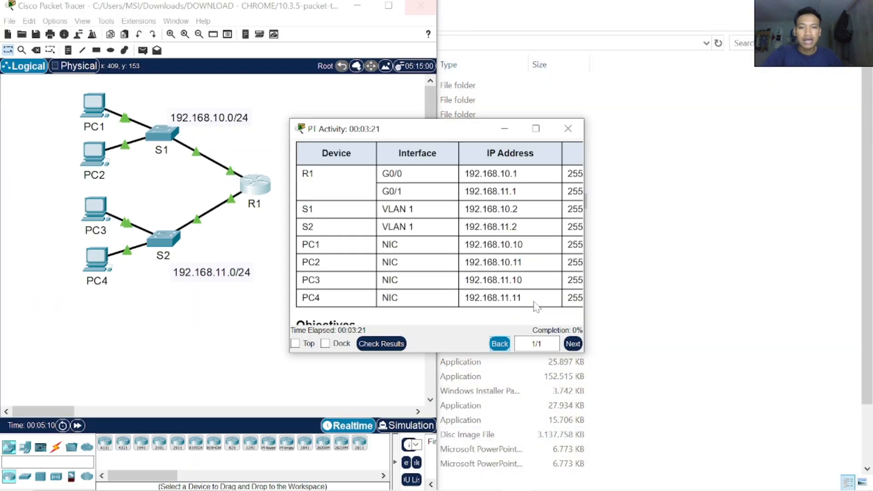
# Step: Arrange the activity instructions and the network topology side by side, each filling half of the desktop
pyautogui.moveTo(461, 130); pyautogui.dragTo(311, 112)
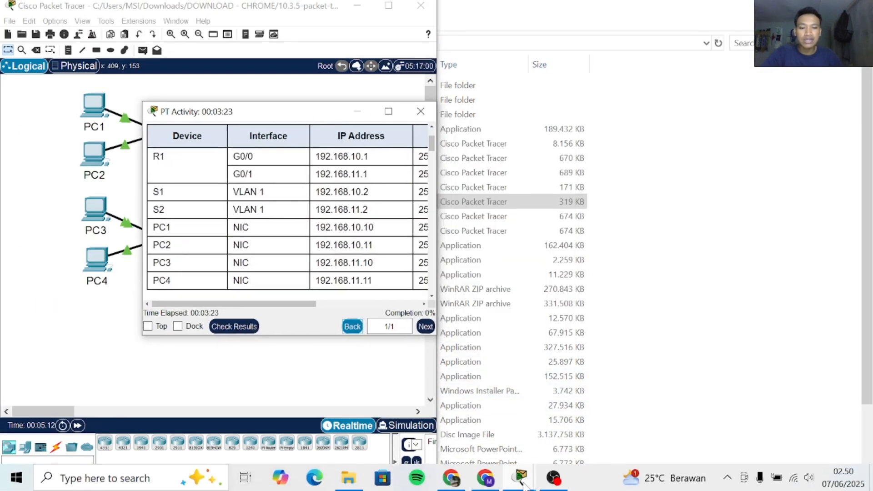
pyautogui.moveTo(522, 480)
pyautogui.click(531, 429)
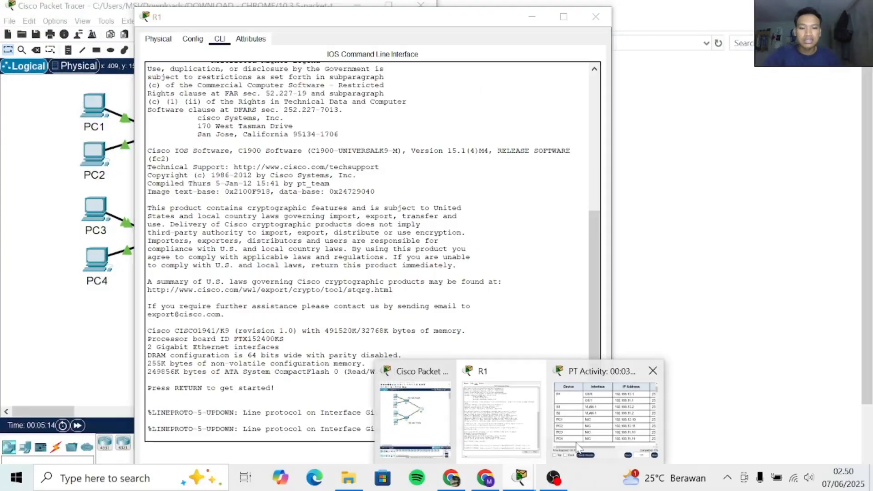
pyautogui.click(605, 414)
pyautogui.moveTo(328, 114); pyautogui.dragTo(872, 117)
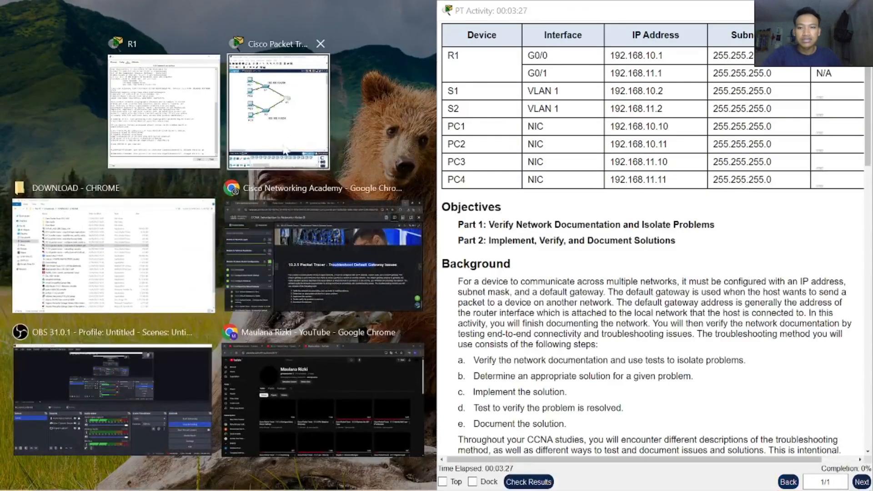
pyautogui.click(285, 113)
# Step: Bring R1's command line back to the front and resize its window to keep the IP addresses readable
pyautogui.moveTo(521, 478)
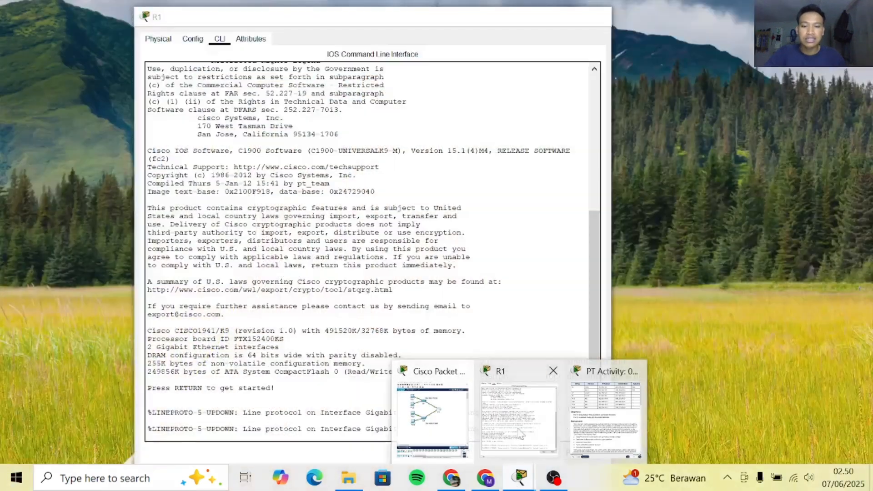
pyautogui.click(520, 434)
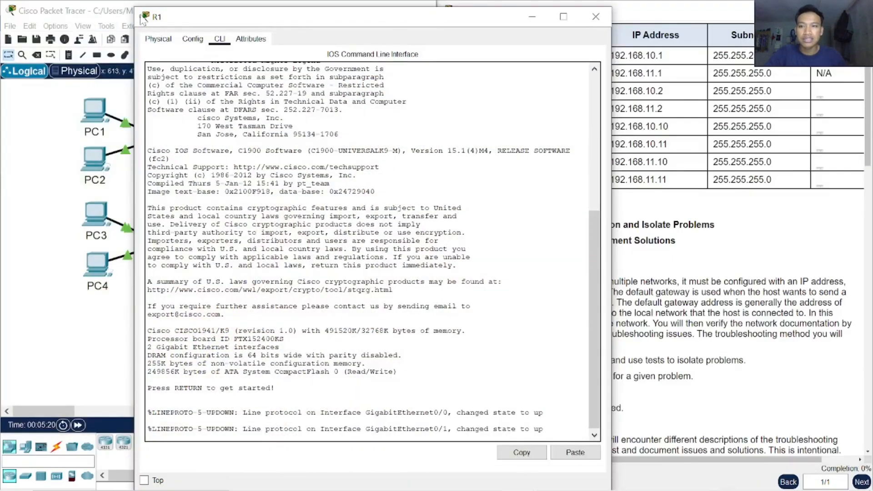
pyautogui.moveTo(135, 7); pyautogui.dragTo(344, 205)
pyautogui.moveTo(439, 221); pyautogui.dragTo(231, 106)
pyautogui.moveTo(405, 372); pyautogui.dragTo(470, 372)
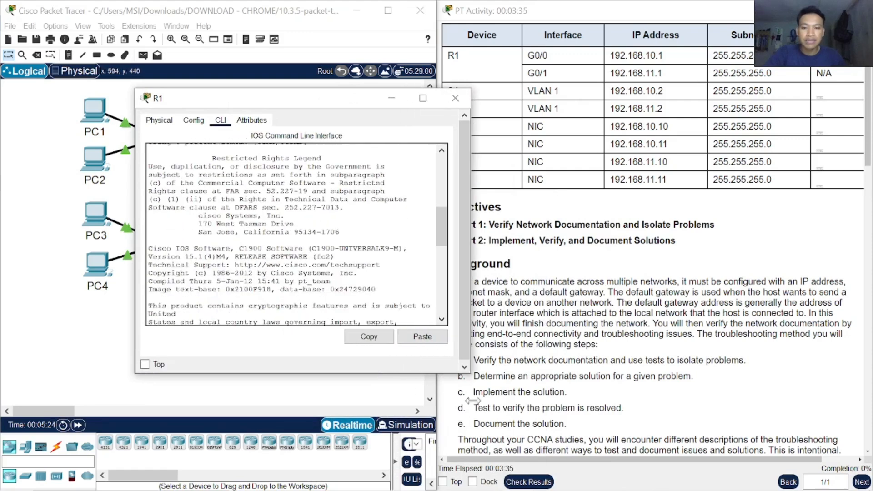
# Step: Start the console session on R1 and enter privileged EXEC mode with the enable command
pyautogui.press('Return')
pyautogui.press('Return')
pyautogui.press('Return')
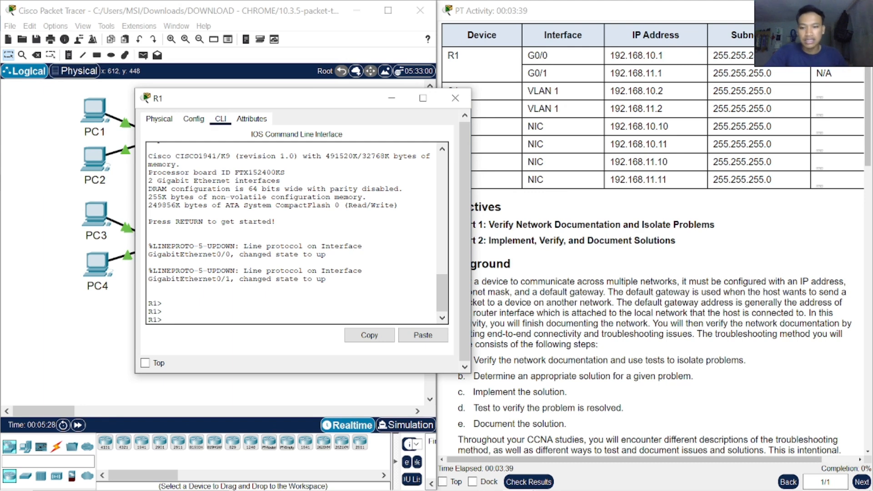
pyautogui.write('en')
pyautogui.press('Tab')
pyautogui.press('Return')
# Step: Run show running-config on R1 and advance the output to the GigabitEthernet interface entries
pyautogui.write('sho')
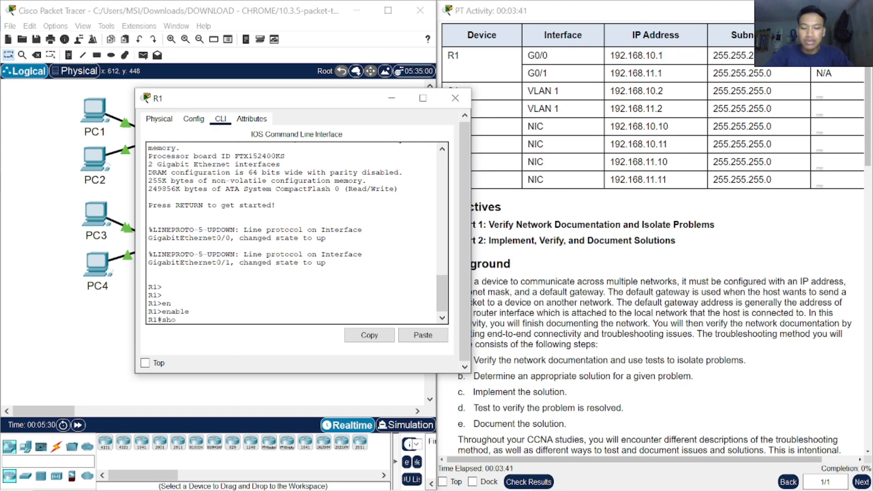
pyautogui.press('Tab')
pyautogui.write('r')
pyautogui.press('Tab')
pyautogui.press('Return')
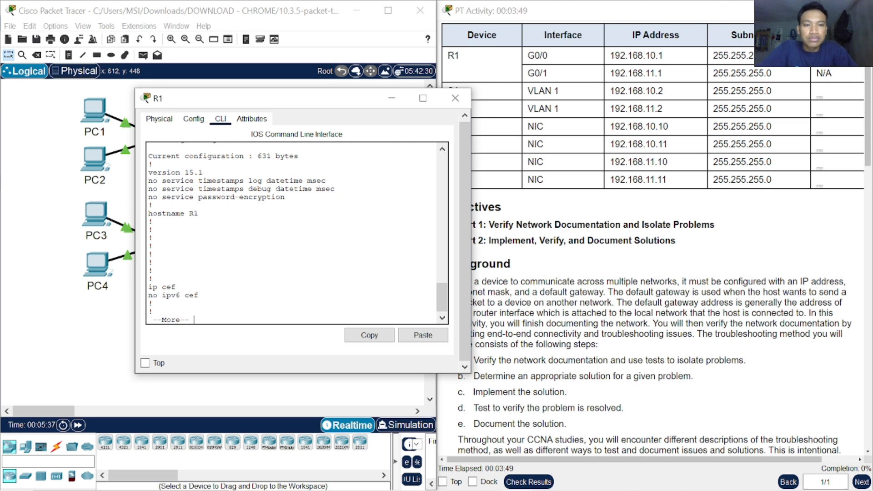
pyautogui.press('Return')
pyautogui.press('Return')
pyautogui.press('Return')
pyautogui.press('Return')
pyautogui.press('Return')
pyautogui.press('Return')
pyautogui.press('Return')
pyautogui.press('Return')
pyautogui.press('Return')
pyautogui.press('Return')
pyautogui.press('Return')
pyautogui.press('Return')
pyautogui.press('Return')
pyautogui.press('Return')
pyautogui.press('Return')
pyautogui.press('Return')
pyautogui.press('Return')
pyautogui.press('Return')
pyautogui.press('Return')
pyautogui.press('Return')
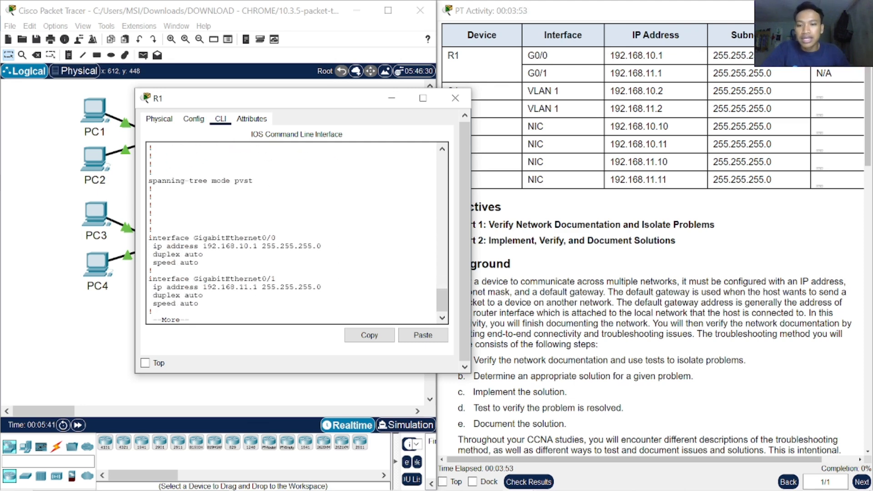
# Step: Compare R1's GigabitEthernet0/0 and 0/1 addresses with the Addressing Table, then end the output and close R1
pyautogui.moveTo(203, 238); pyautogui.dragTo(276, 238)
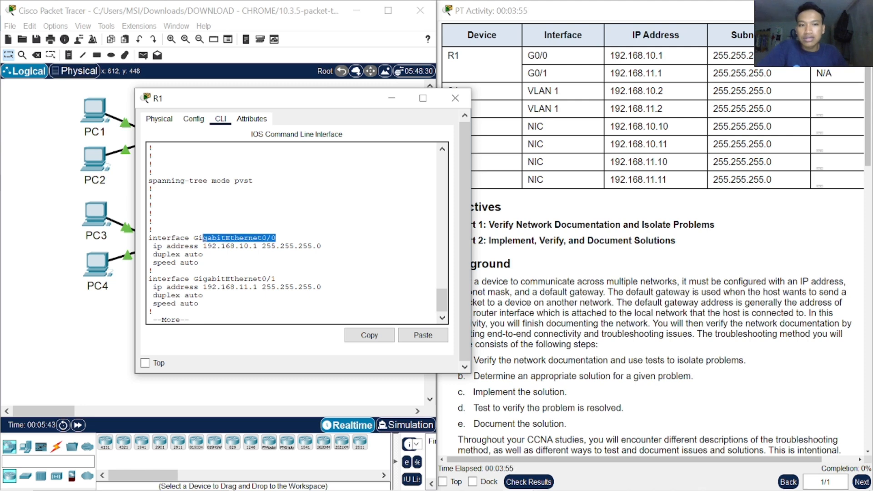
pyautogui.moveTo(217, 246)
pyautogui.mouseDown()
pyautogui.moveTo(322, 246)
pyautogui.moveTo(203, 254)
pyautogui.mouseUp()
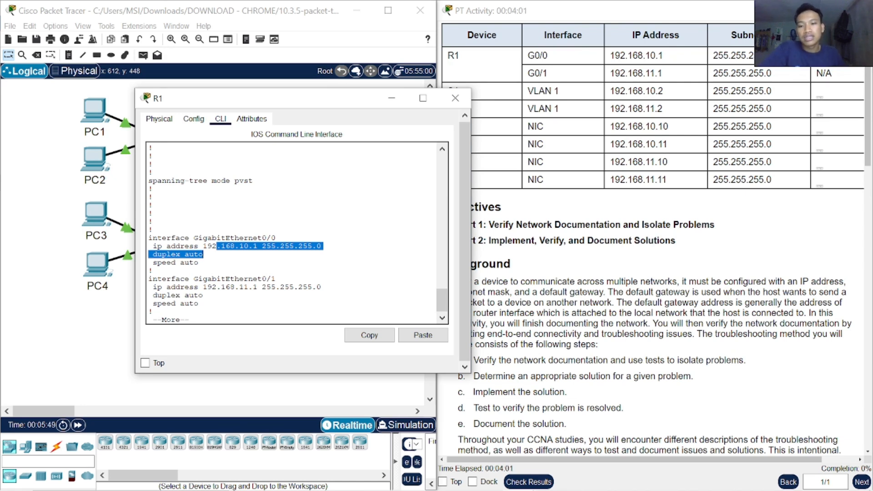
pyautogui.moveTo(541, 75); pyautogui.dragTo(554, 78)
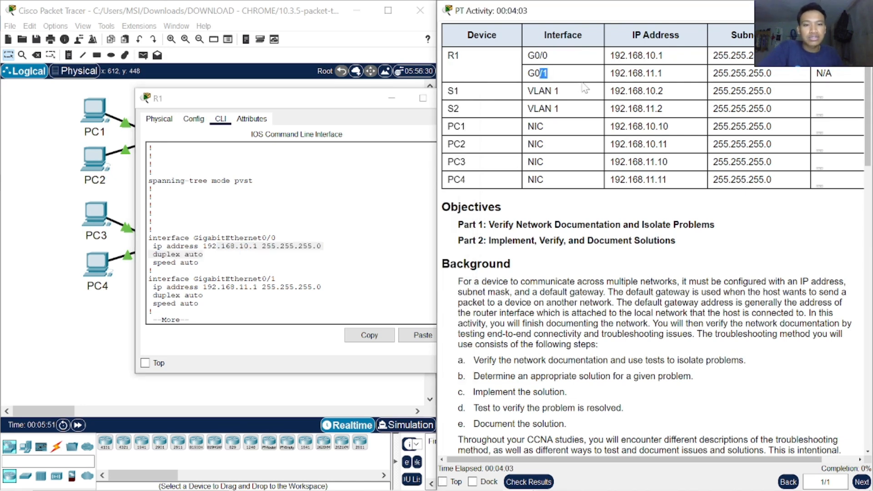
pyautogui.moveTo(655, 74); pyautogui.dragTo(675, 81)
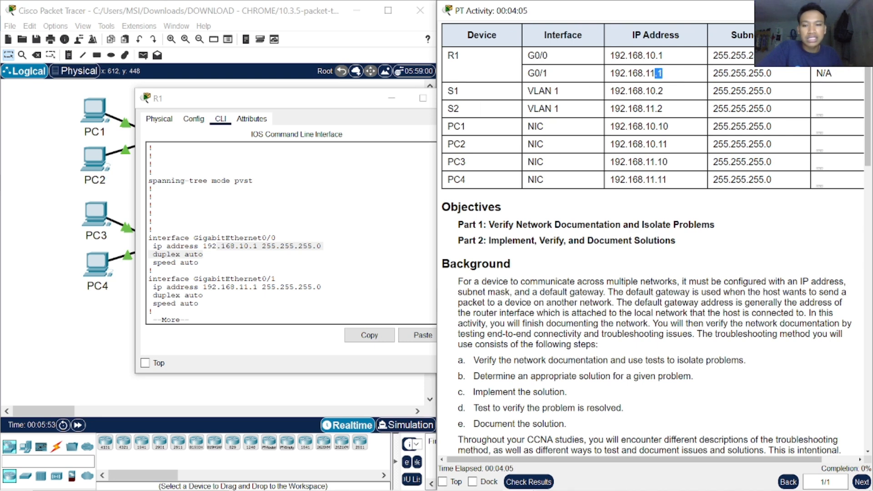
pyautogui.moveTo(308, 286); pyautogui.dragTo(235, 285)
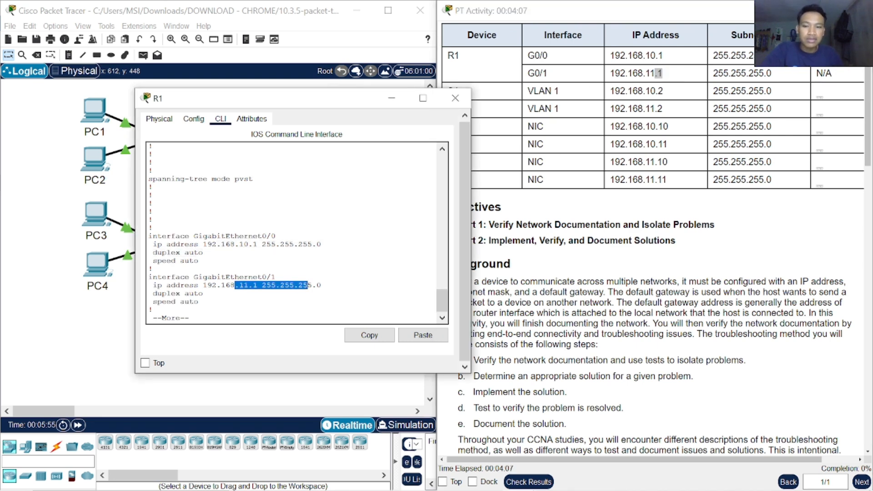
pyautogui.click(203, 293)
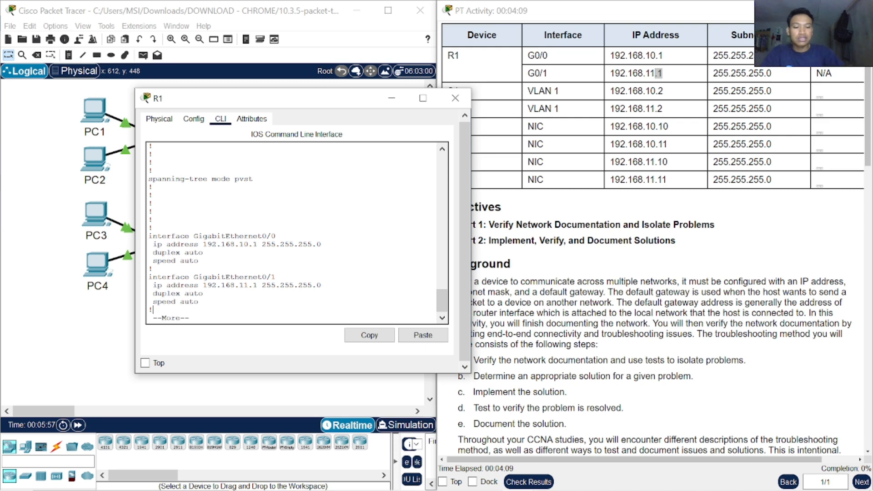
pyautogui.hotkey('ctrl', 'c')
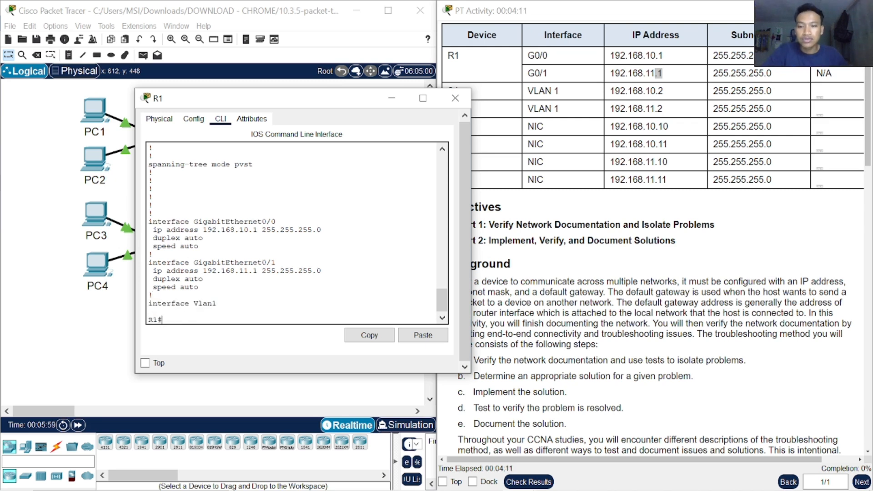
pyautogui.click(455, 98)
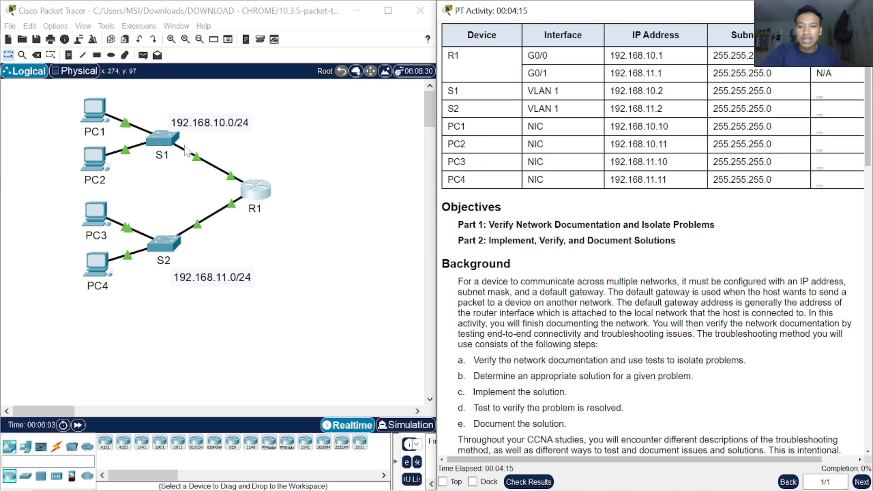
# Step: Open switch S1's command line in a smaller window over the topology and enter privileged EXEC mode with enable
pyautogui.click(216, 150)
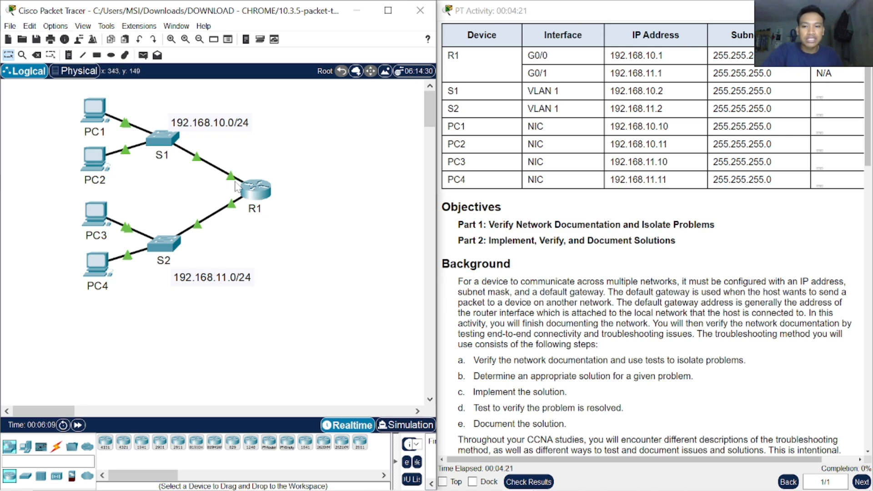
pyautogui.click(171, 142)
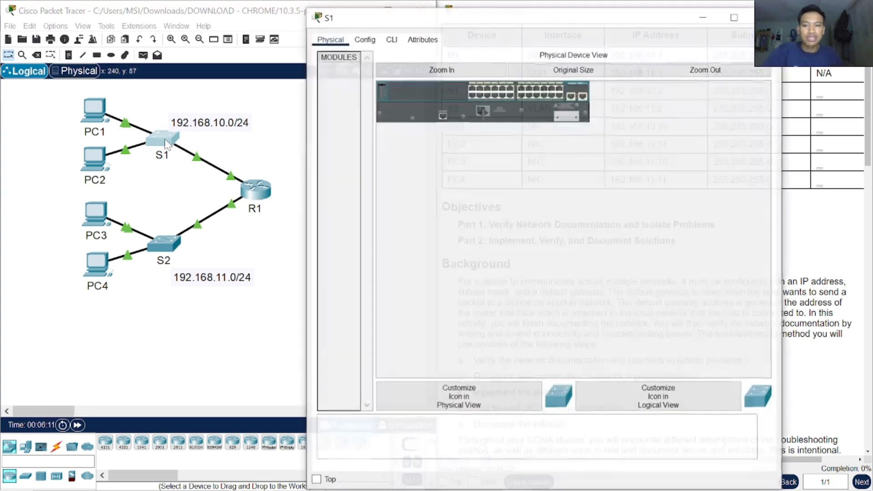
pyautogui.moveTo(311, 11); pyautogui.dragTo(272, 127)
pyautogui.click(244, 145)
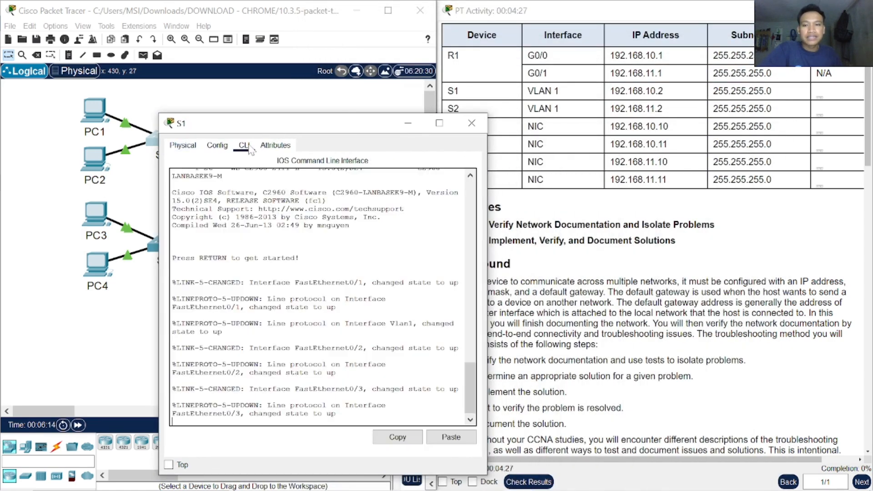
pyautogui.press('Return')
pyautogui.write('en')
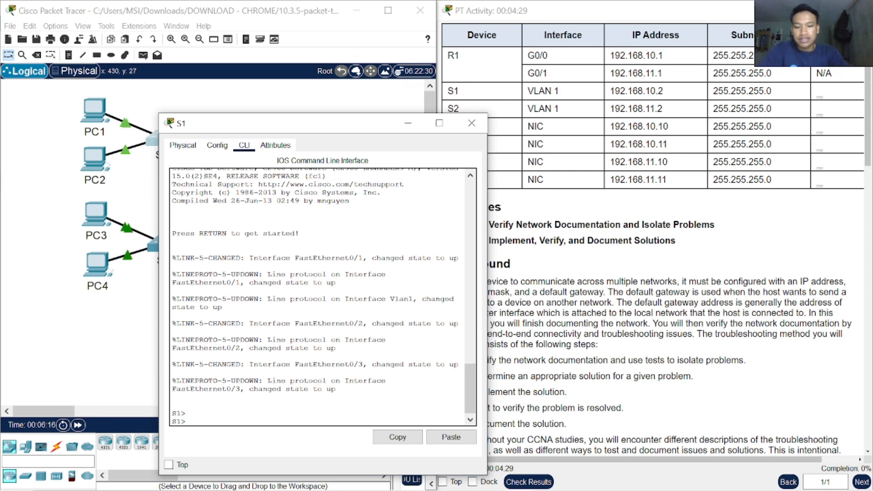
pyautogui.press('Tab')
pyautogui.press('Return')
# Step: Run show running-config on S1 to display its current configuration
pyautogui.write('sh')
pyautogui.press('Tab')
pyautogui.write('or')
pyautogui.press('Tab')
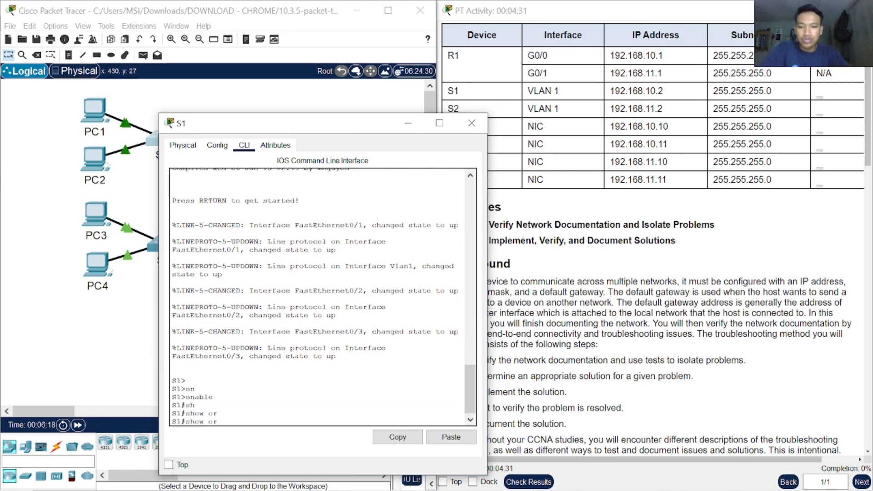
pyautogui.press('BackSpace')
pyautogui.press('BackSpace')
pyautogui.write('r')
pyautogui.press('Tab')
pyautogui.press('Return')
# Step: Advance S1's running-config output to the interface Vlan1 entry
pyautogui.press('Return')
pyautogui.press('Return')
pyautogui.press('Return')
pyautogui.press('Return')
pyautogui.press('Return')
pyautogui.press('Return')
pyautogui.press('Return')
pyautogui.press('Return')
pyautogui.press('Return')
pyautogui.press('Return')
pyautogui.press('Return')
pyautogui.press('Return')
pyautogui.press('Return')
pyautogui.press('Return')
pyautogui.press('Return')
pyautogui.press('Return')
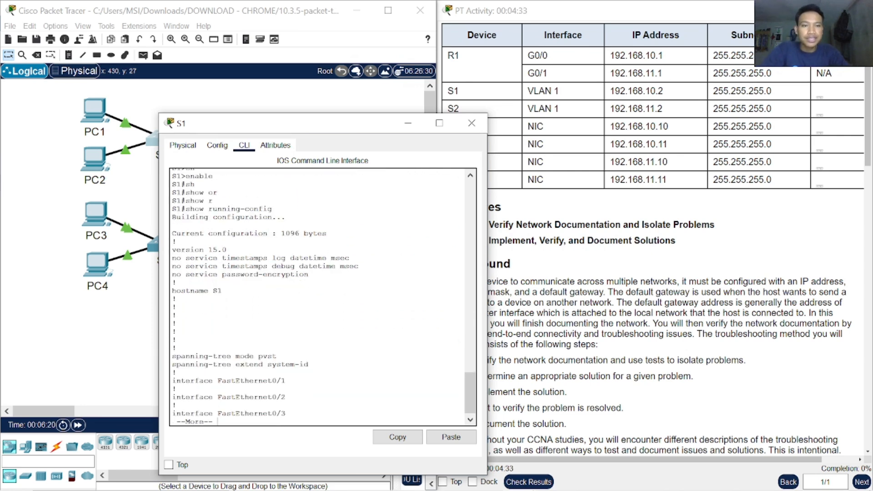
pyautogui.press('Return')
pyautogui.press('Return')
pyautogui.press('Return')
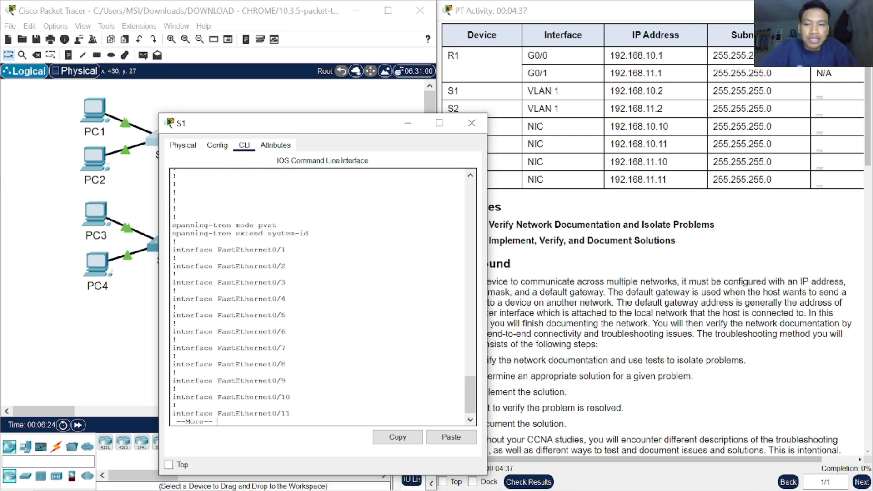
pyautogui.press('Return')
pyautogui.press('Return')
pyautogui.press('Return')
pyautogui.press('Return')
pyautogui.press('Return')
pyautogui.press('Return')
pyautogui.press('Return')
pyautogui.press('Return')
pyautogui.press('Return')
pyautogui.press('Return')
pyautogui.press('Return')
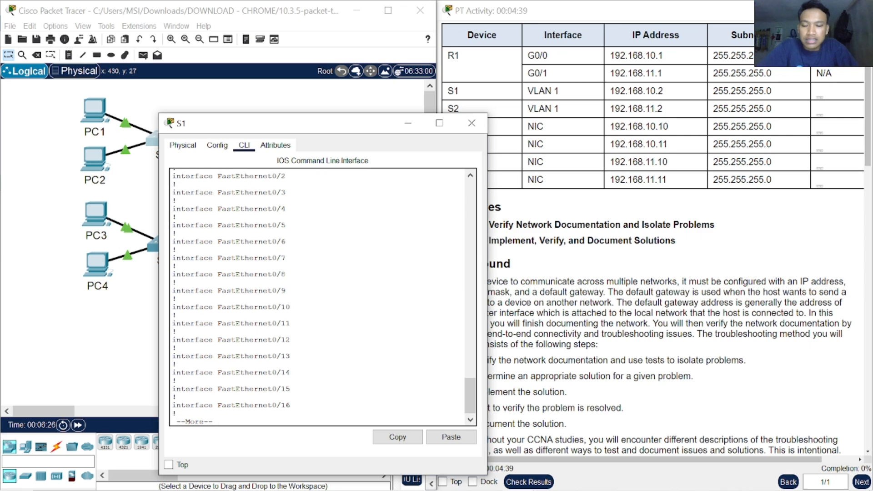
pyautogui.press('Return')
pyautogui.press('Return')
pyautogui.press('Return')
pyautogui.press('Return')
pyautogui.press('Return')
pyautogui.press('Return')
pyautogui.press('Return')
pyautogui.press('Return')
pyautogui.press('Return')
pyautogui.press('Return')
pyautogui.press('Return')
pyautogui.press('Return')
pyautogui.press('Return')
pyautogui.press('Return')
pyautogui.press('Return')
pyautogui.press('Return')
pyautogui.press('Return')
pyautogui.press('Return')
pyautogui.press('Return')
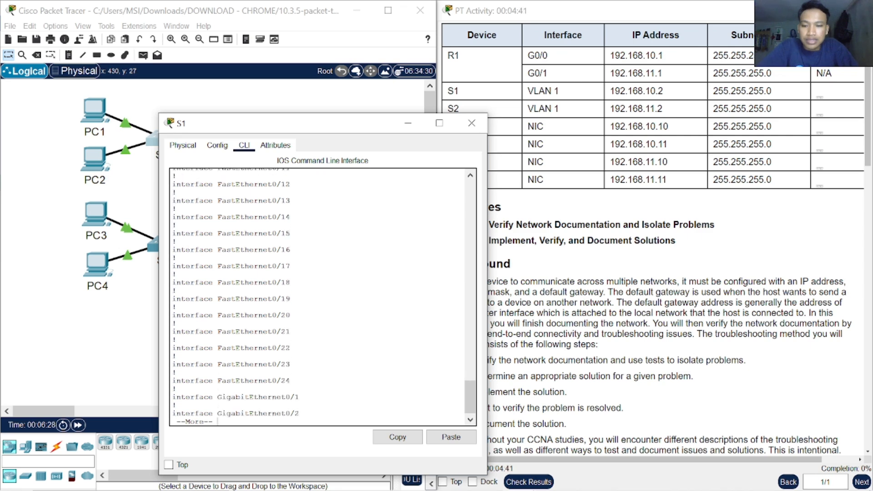
pyautogui.press('Return')
pyautogui.press('Return')
pyautogui.press('Return')
pyautogui.press('Return')
pyautogui.press('Return')
pyautogui.press('Return')
pyautogui.press('Return')
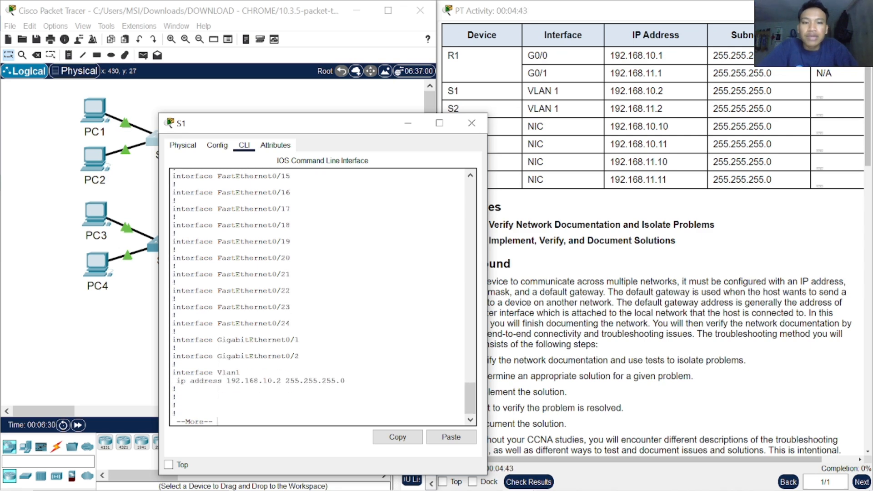
# Step: Continue S1's running-config output past Vlan1 to the line entries, checking for a default gateway
pyautogui.moveTo(300, 373); pyautogui.dragTo(297, 307)
pyautogui.click(298, 307)
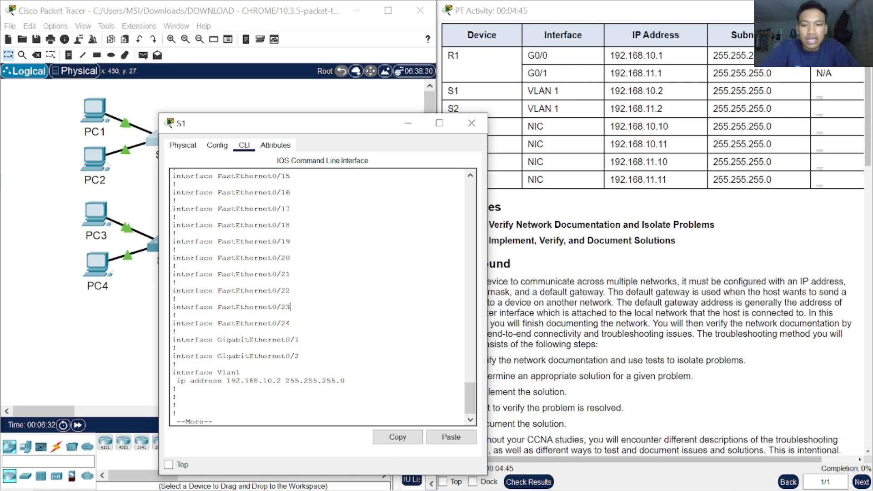
pyautogui.press('Return')
pyautogui.press('Return')
pyautogui.press('Return')
pyautogui.press('Return')
pyautogui.press('Return')
pyautogui.press('Return')
pyautogui.press('Return')
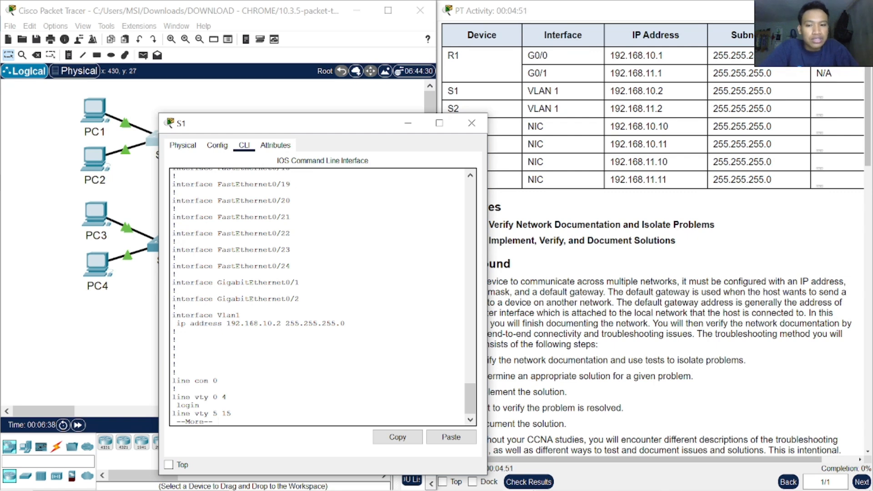
# Step: Move S1's window below the topology and examine the path from the 192.168.10.0/24 network to R1
pyautogui.moveTo(347, 131); pyautogui.dragTo(321, 307)
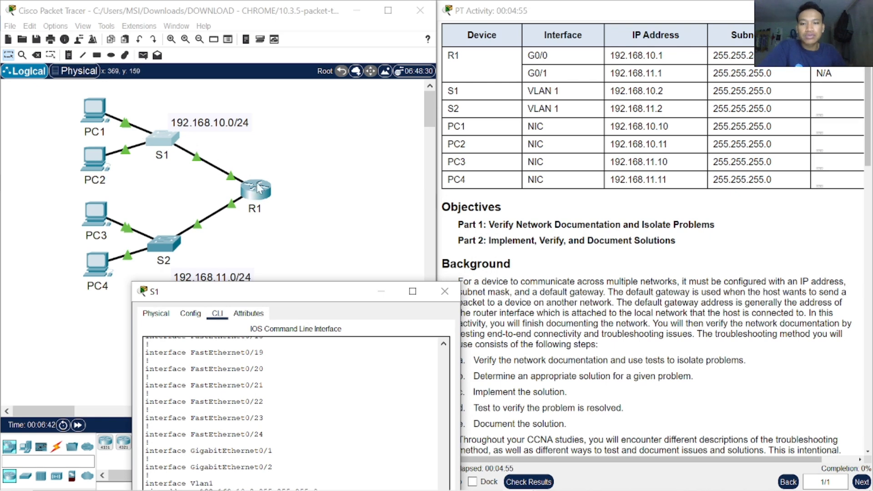
pyautogui.moveTo(297, 299); pyautogui.dragTo(292, 337)
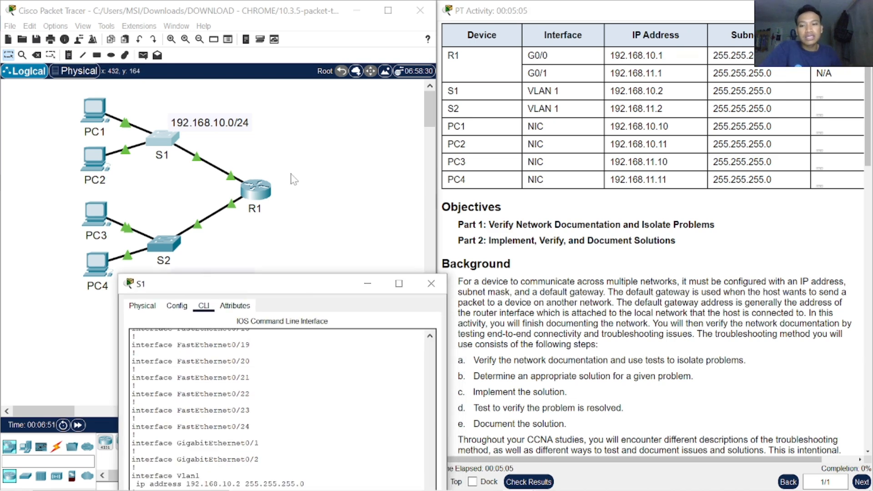
pyautogui.moveTo(68, 90); pyautogui.dragTo(254, 186)
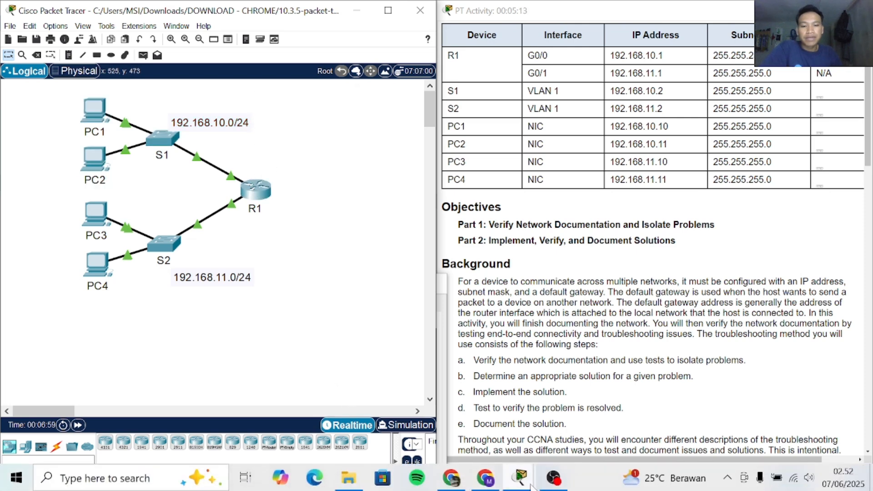
# Step: Bring S1's command line back into view and page through the remaining running-config output to the prompt
pyautogui.moveTo(520, 477)
pyautogui.click(591, 419)
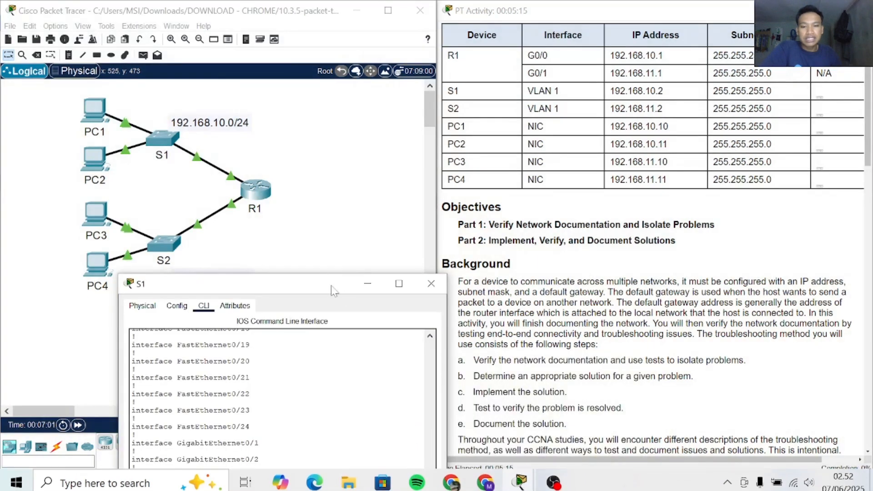
pyautogui.moveTo(307, 283); pyautogui.dragTo(331, 58)
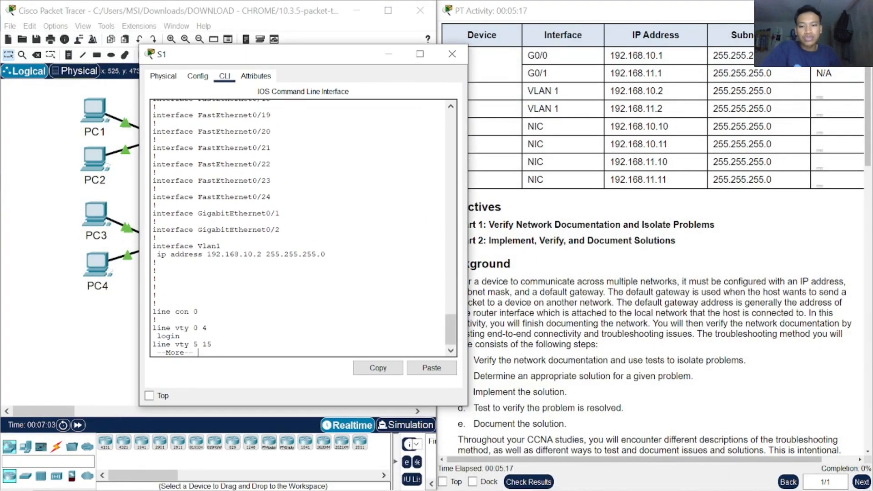
pyautogui.press('Return')
pyautogui.press('Return')
pyautogui.press('Return')
pyautogui.press('Return')
pyautogui.press('Return')
pyautogui.press('Return')
pyautogui.press('Return')
pyautogui.press('Return')
pyautogui.press('Return')
pyautogui.press('Return')
pyautogui.press('Return')
pyautogui.press('Return')
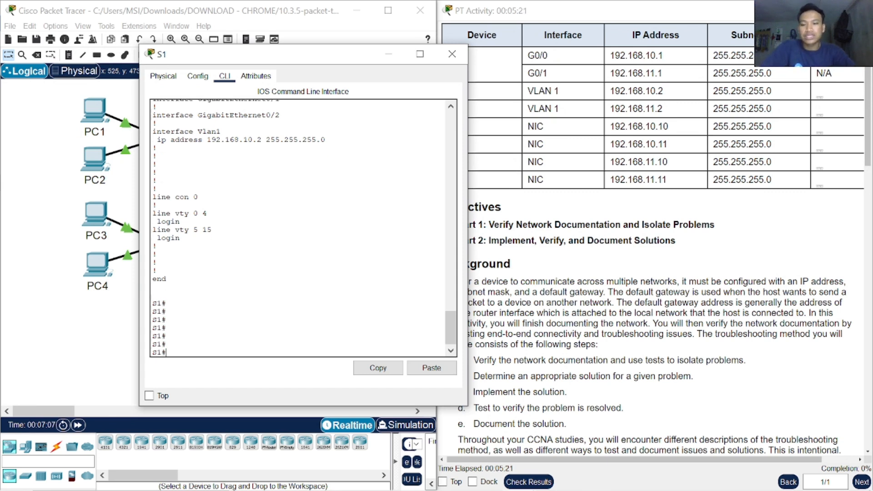
pyautogui.write('in')
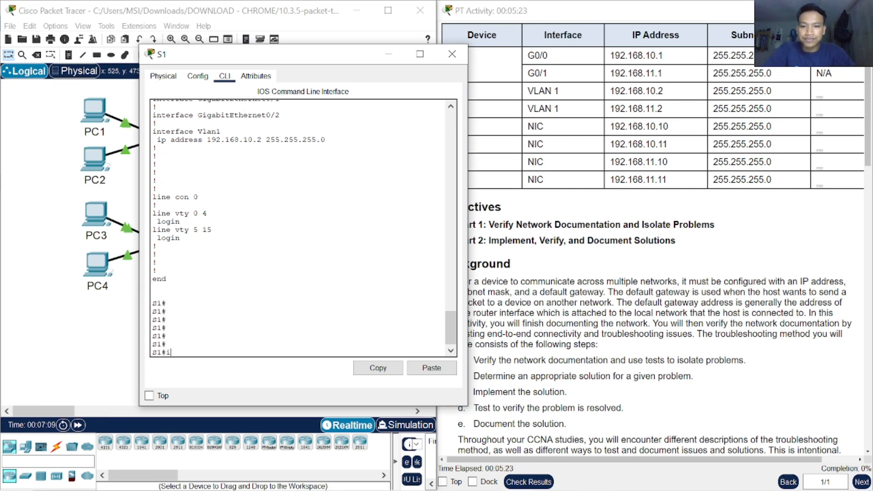
pyautogui.press('Tab')
pyautogui.write('t')
pyautogui.press('Tab')
pyautogui.press('BackSpace')
pyautogui.press('BackSpace')
pyautogui.press('BackSpace')
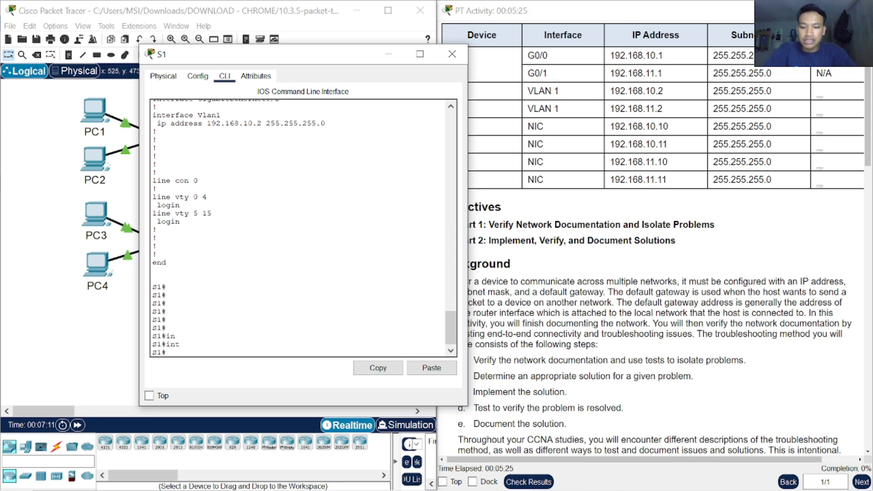
# Step: Enter global configuration mode on S1 with configure terminal
pyautogui.write('con')
pyautogui.press('Tab')
pyautogui.write('f')
pyautogui.press('Tab')
pyautogui.write('t')
pyautogui.press('Tab')
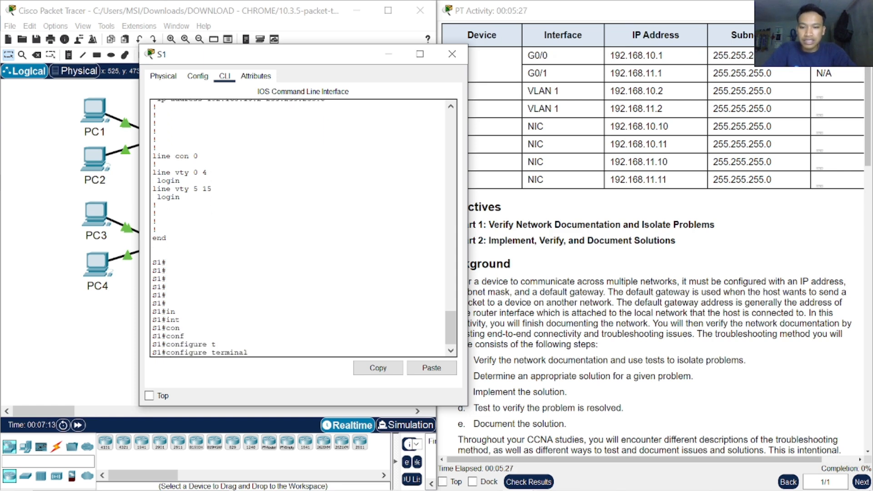
pyautogui.press('Return')
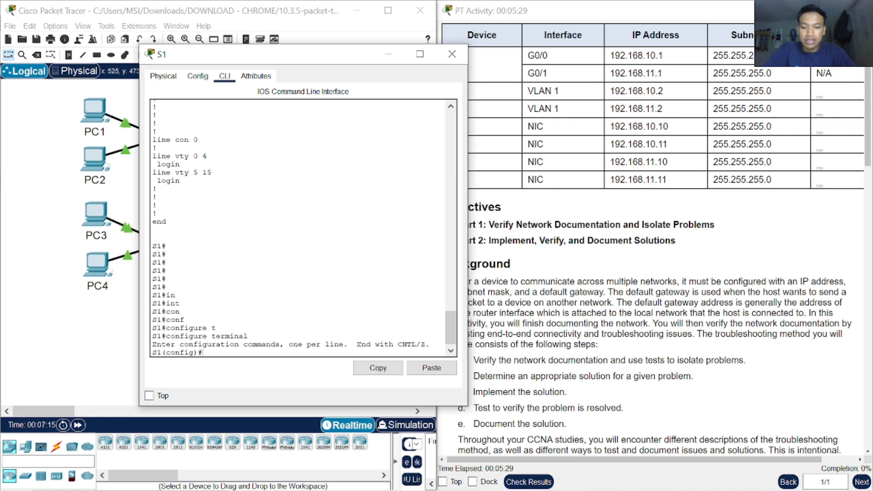
pyautogui.write('in')
pyautogui.press('Tab')
pyautogui.write('t')
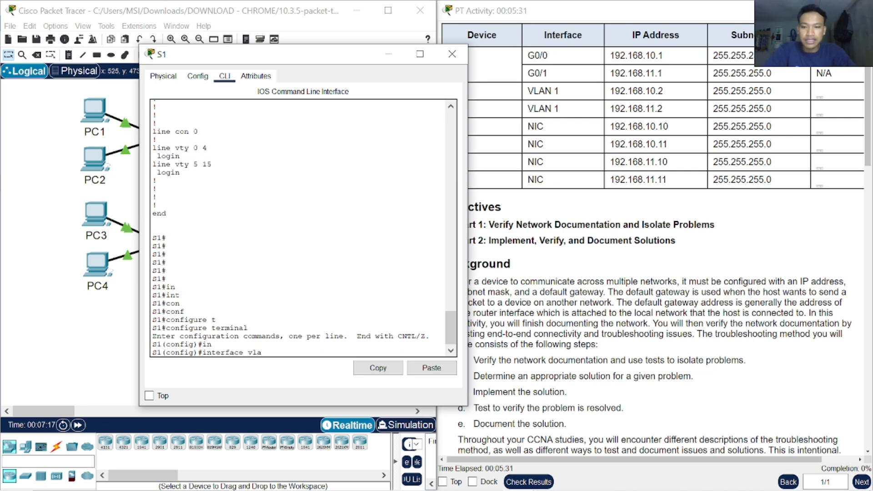
pyautogui.press('BackSpace')
pyautogui.press('BackSpace')
pyautogui.press('BackSpace')
pyautogui.press('BackSpace')
pyautogui.press('BackSpace')
pyautogui.press('BackSpace')
pyautogui.press('BackSpace')
pyautogui.press('BackSpace')
pyautogui.press('BackSpace')
pyautogui.press('BackSpace')
pyautogui.press('BackSpace')
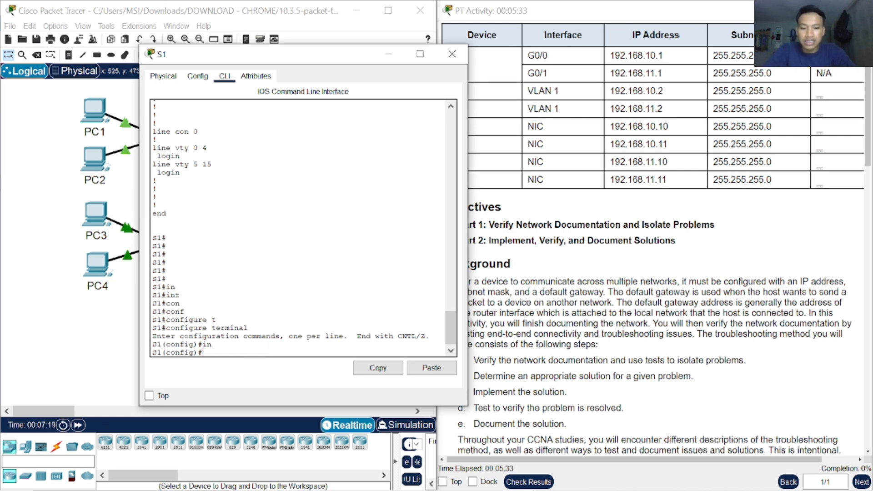
# Step: Set S1's default gateway with ip default-gateway 192.168.10.1, then close the S1 window
pyautogui.write('p')
pyautogui.press('Tab')
pyautogui.write('d')
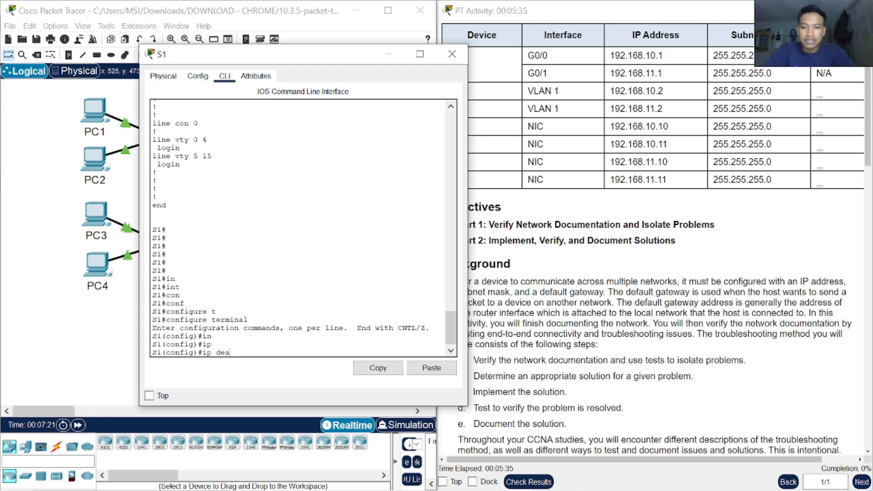
pyautogui.write('efa')
pyautogui.press('Tab')
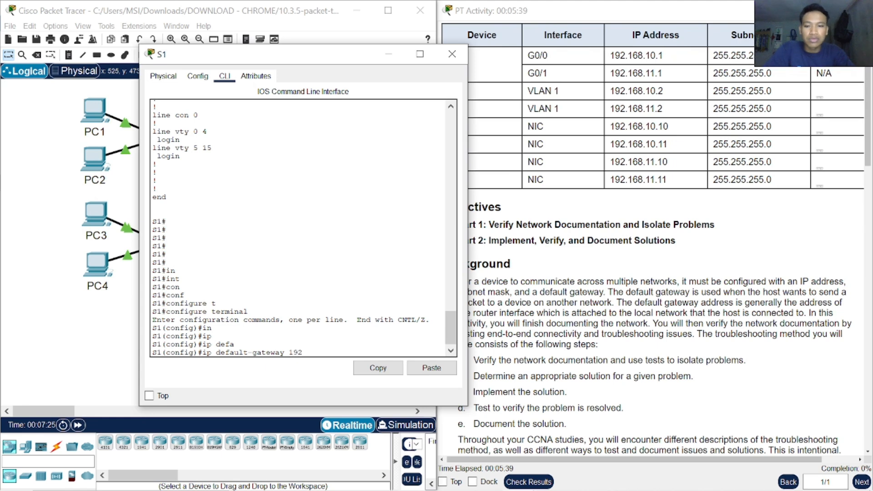
pyautogui.write('192.168.10.1 255')
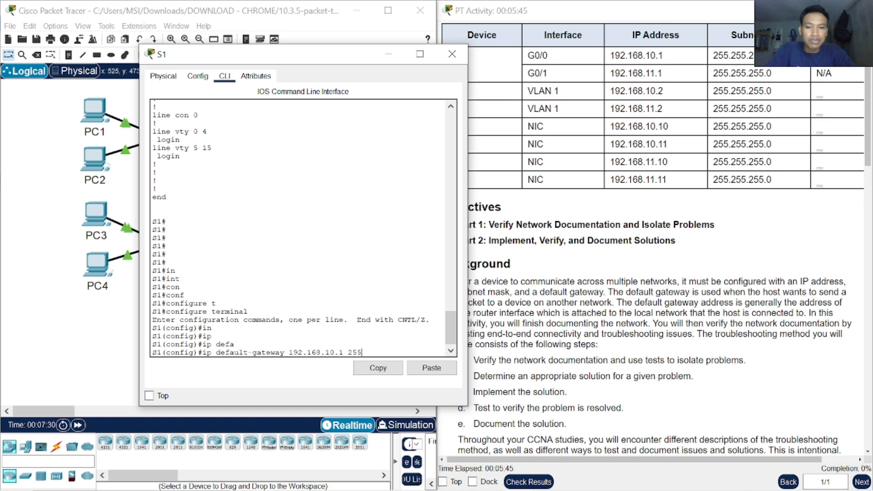
pyautogui.write('.255')
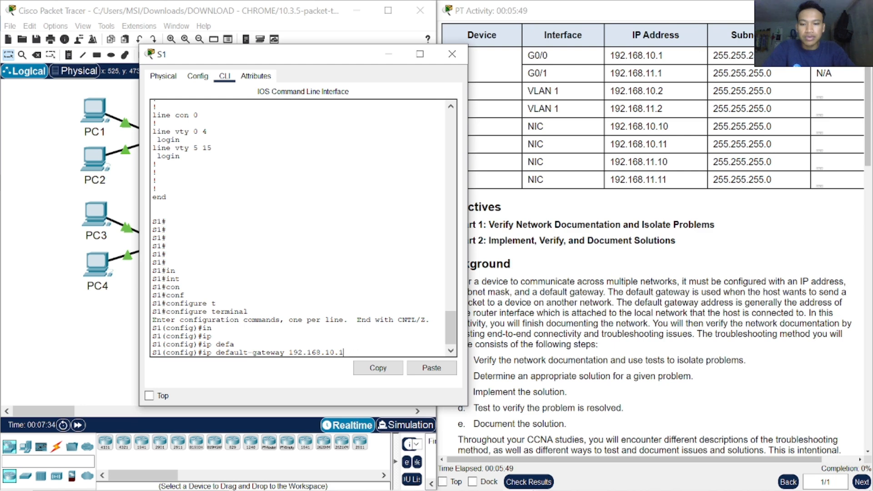
pyautogui.press('Return')
pyautogui.press('Return')
pyautogui.press('Return')
pyautogui.press('Return')
pyautogui.press('Return')
pyautogui.press('Return')
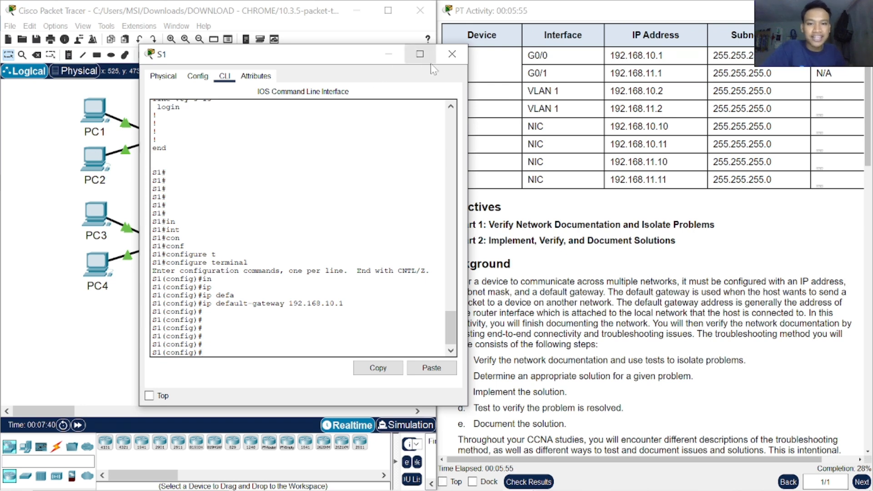
pyautogui.click(452, 54)
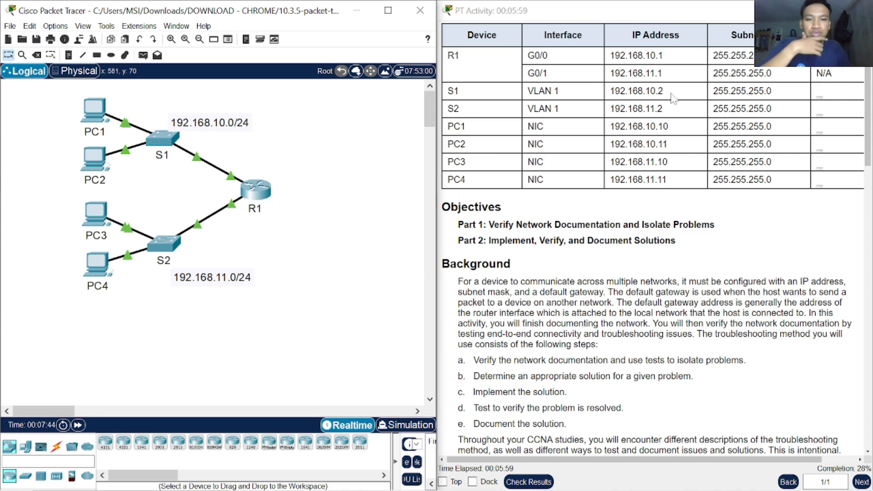
# Step: Open switch S2's command line beside the Addressing Table and enter privileged EXEC mode with enable
pyautogui.doubleClick(451, 110)
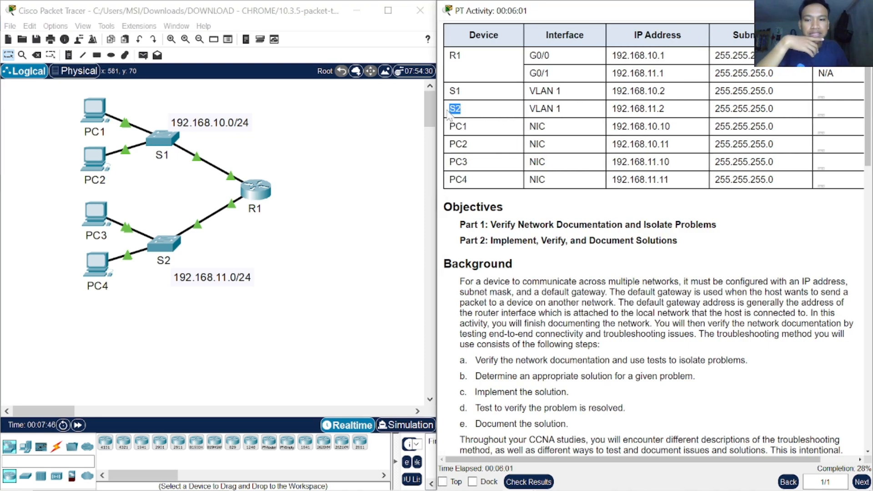
pyautogui.click(165, 245)
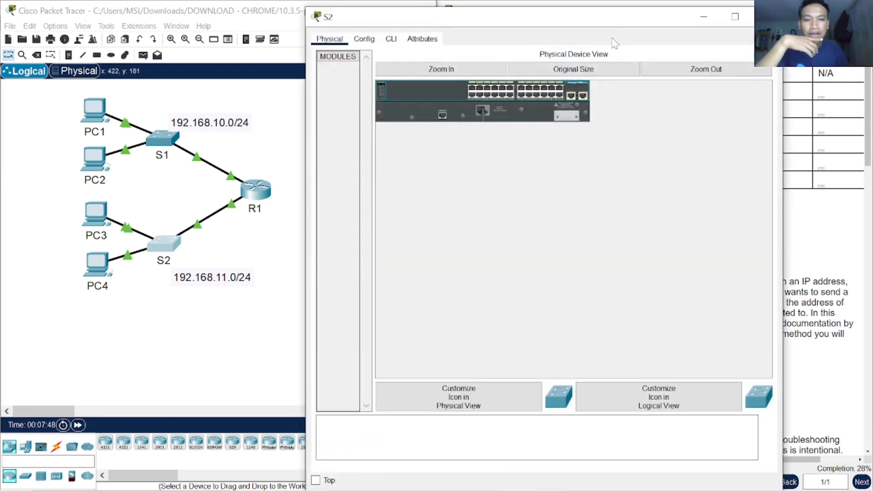
pyautogui.click(391, 38)
pyautogui.moveTo(418, 24); pyautogui.dragTo(195, 136)
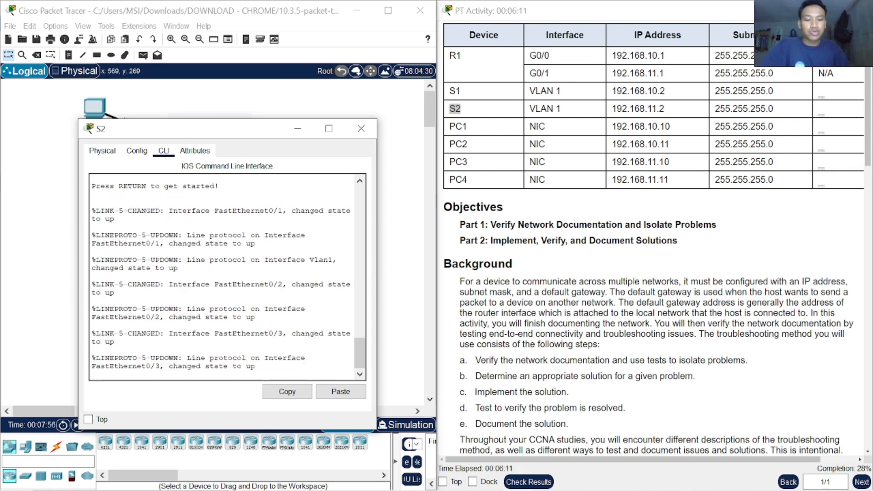
pyautogui.press('Return')
pyautogui.press('Return')
pyautogui.press('Return')
pyautogui.press('Return')
pyautogui.write('en')
pyautogui.press('Tab')
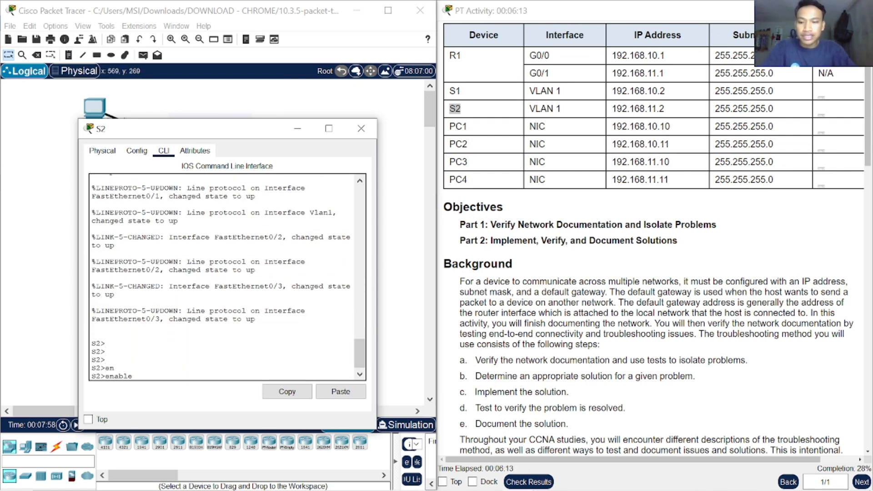
pyautogui.press('Return')
# Step: Run show running-config on S2 and advance the output to the Vlan1 and default gateway entries
pyautogui.write('sho')
pyautogui.press('Tab')
pyautogui.write('r')
pyautogui.press('Tab')
pyautogui.press('Return')
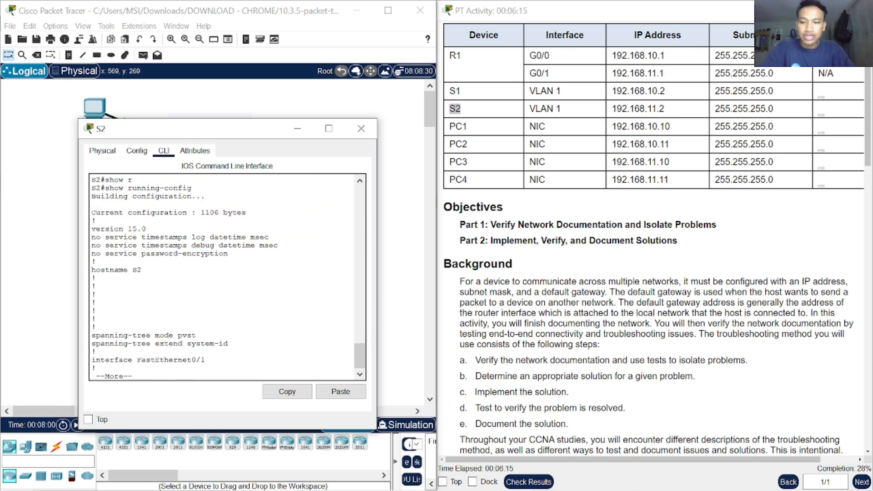
pyautogui.press('Return')
pyautogui.press('Return')
pyautogui.press('Return')
pyautogui.press('Return')
pyautogui.press('Return')
pyautogui.press('Return')
pyautogui.press('Return')
pyautogui.press('Return')
pyautogui.press('Return')
pyautogui.press('Return')
pyautogui.press('Return')
pyautogui.press('Return')
pyautogui.press('Return')
pyautogui.press('Return')
pyautogui.press('Return')
pyautogui.press('Return')
pyautogui.press('Return')
pyautogui.press('Return')
pyautogui.press('Return')
pyautogui.press('Return')
pyautogui.press('Return')
pyautogui.press('Return')
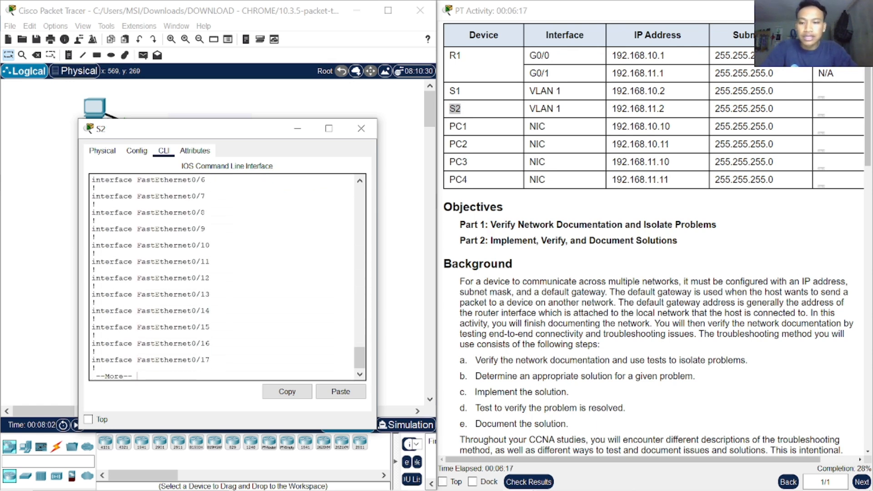
pyautogui.press('Return')
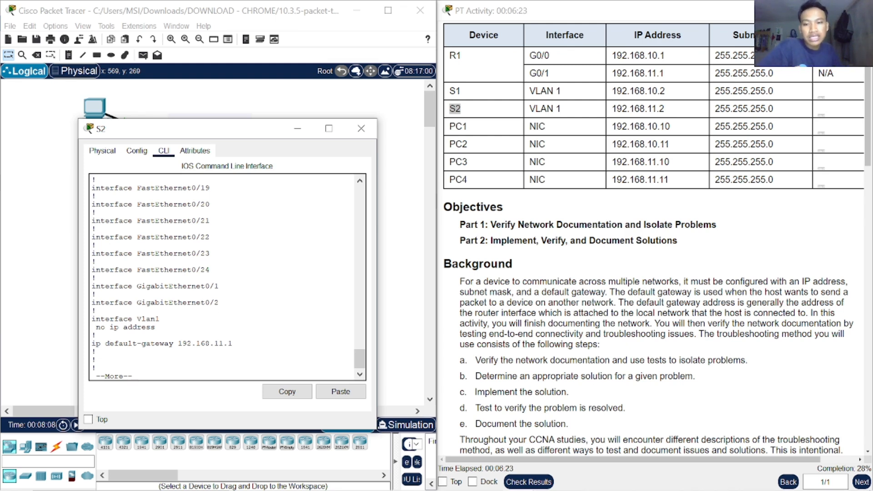
# Step: Move S2's window off the topology and examine the link from S2 to R1 on the 192.168.11.0/24 network
pyautogui.moveTo(242, 127); pyautogui.dragTo(325, 376)
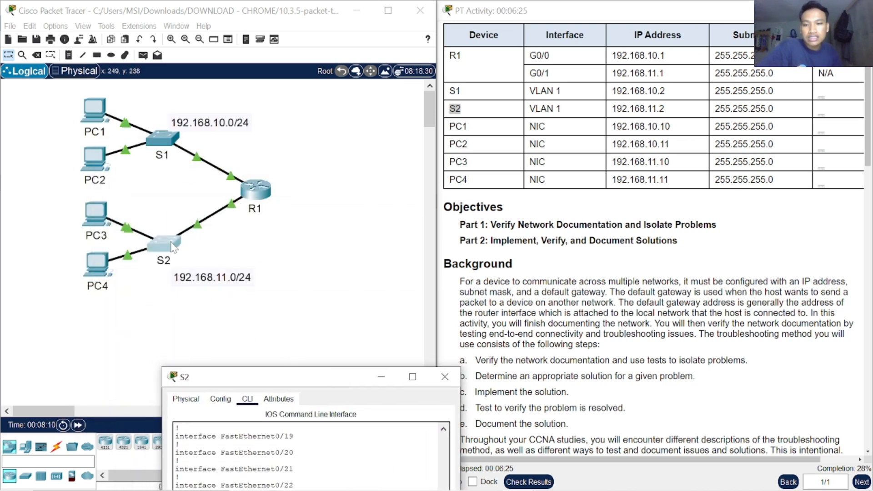
pyautogui.moveTo(145, 353); pyautogui.dragTo(297, 214)
pyautogui.click(193, 360)
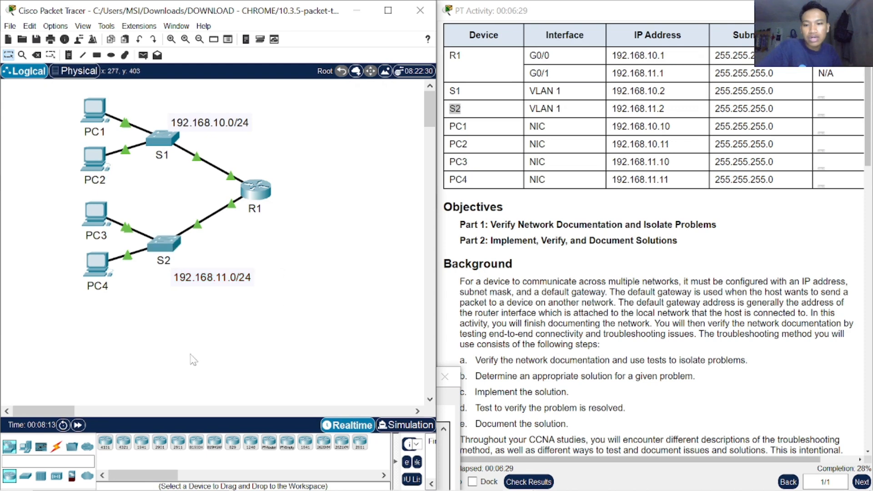
pyautogui.moveTo(196, 248); pyautogui.dragTo(313, 250)
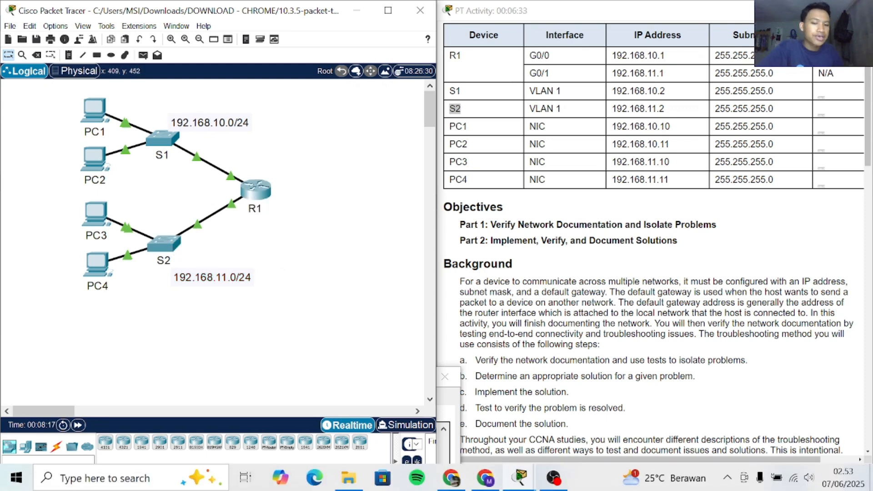
# Step: Bring S2's window back beside the Addressing Table and advance the running-config output to its end
pyautogui.click(452, 412)
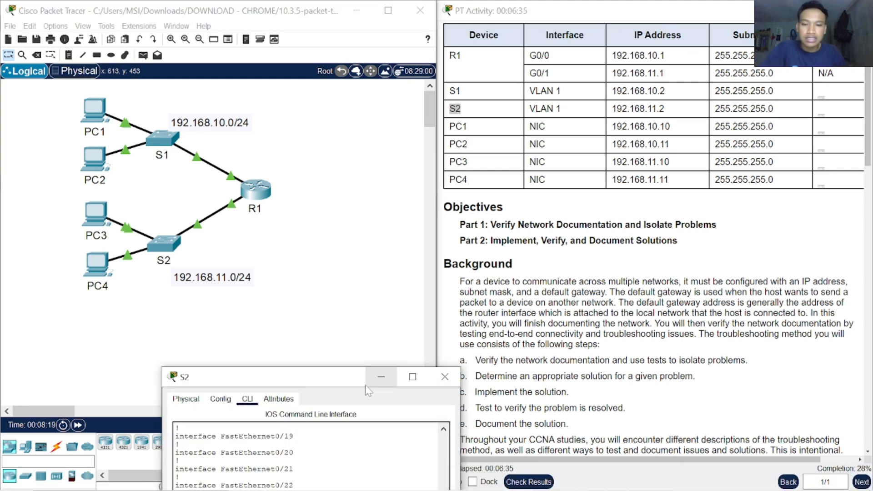
pyautogui.moveTo(338, 378); pyautogui.dragTo(314, 194)
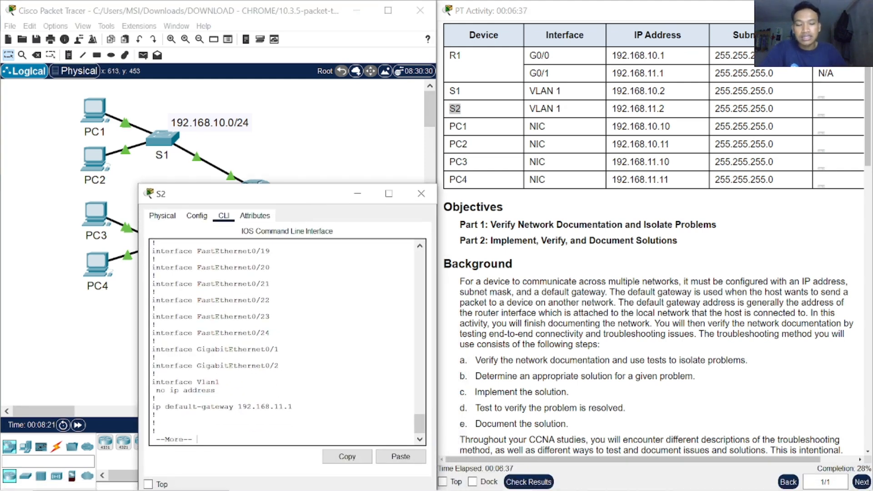
pyautogui.press('Return')
pyautogui.press('Return')
pyautogui.press('Return')
pyautogui.press('Return')
pyautogui.press('Return')
pyautogui.press('Return')
pyautogui.press('Return')
pyautogui.press('Return')
pyautogui.press('Return')
pyautogui.press('Return')
pyautogui.press('Return')
pyautogui.press('Return')
pyautogui.press('Return')
pyautogui.press('Return')
pyautogui.press('Return')
pyautogui.press('Return')
pyautogui.press('Return')
pyautogui.press('Return')
pyautogui.press('Return')
pyautogui.press('Return')
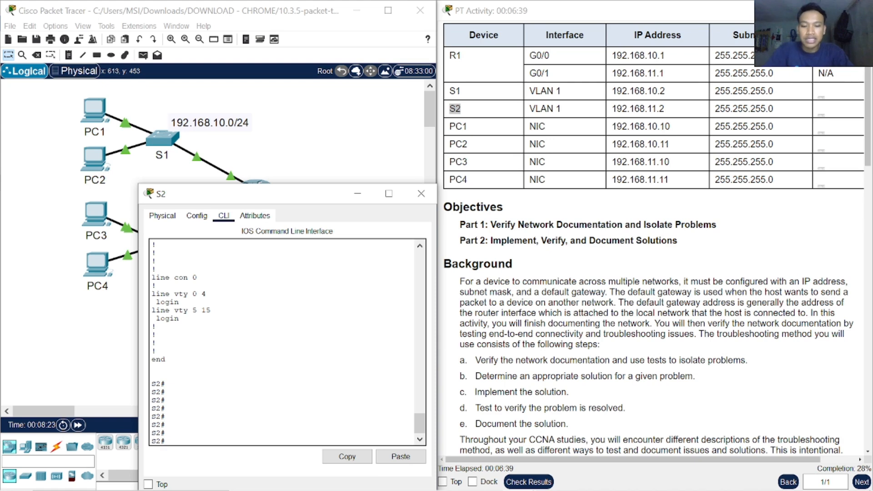
# Step: Enter global configuration mode on S2 with configure terminal
pyautogui.write('con')
pyautogui.press('Tab')
pyautogui.write('f')
pyautogui.press('Tab')
pyautogui.write('t')
pyautogui.press('Tab')
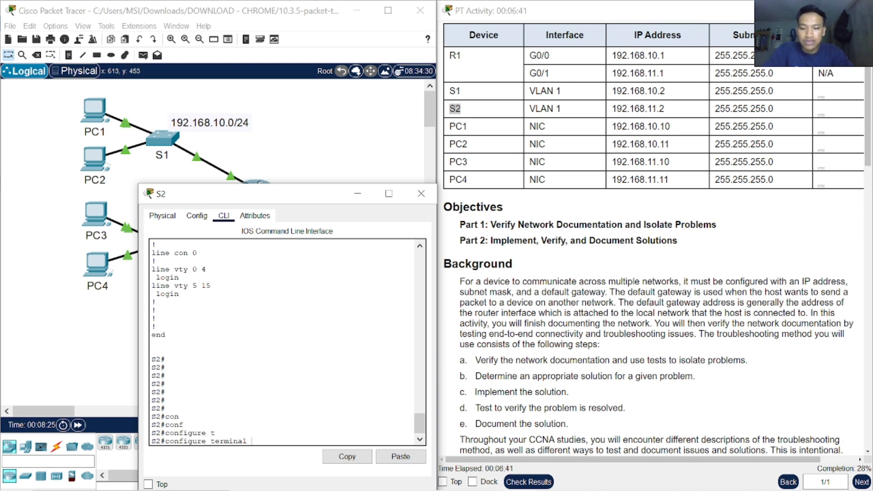
pyautogui.press('Return')
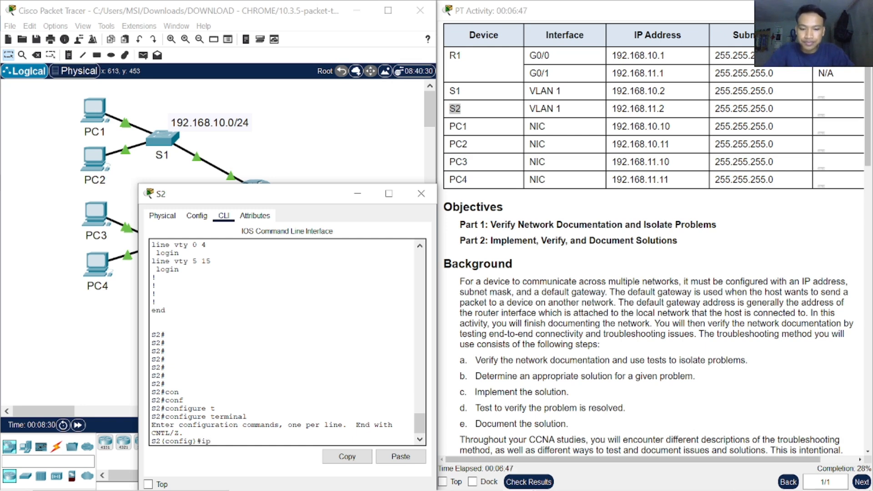
pyautogui.write('ip ad')
pyautogui.press('Tab')
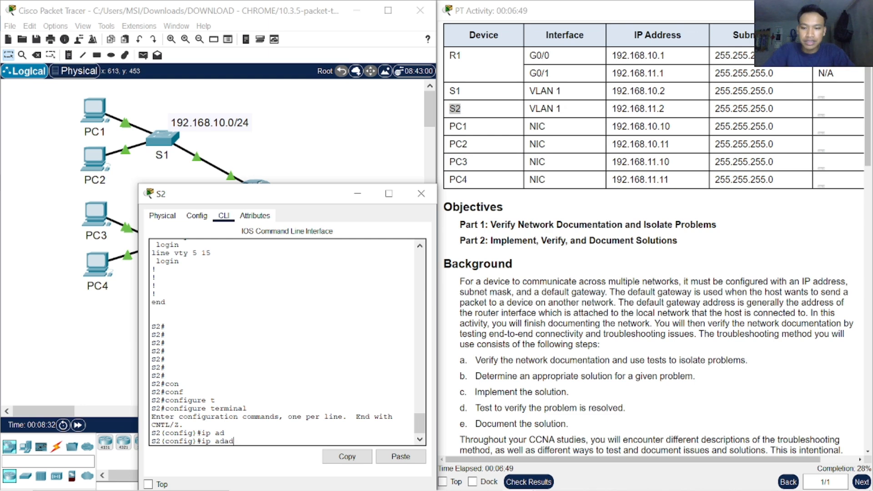
pyautogui.write('d')
pyautogui.press('Tab')
pyautogui.press('Tab')
pyautogui.write('r')
pyautogui.press('Tab')
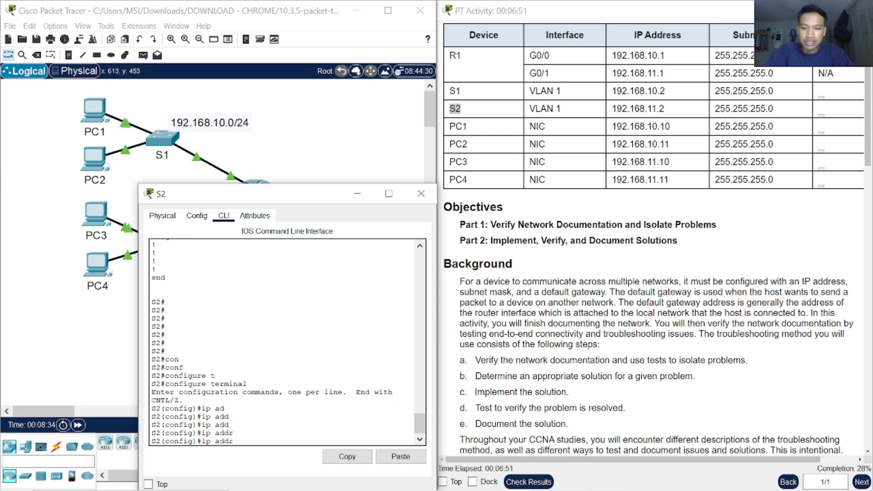
pyautogui.write('ein')
# Step: Enter configuration mode for S2's VLAN 1 interface with interface vlan 1, checking the interface name in the earlier running-config output
pyautogui.press('Tab')
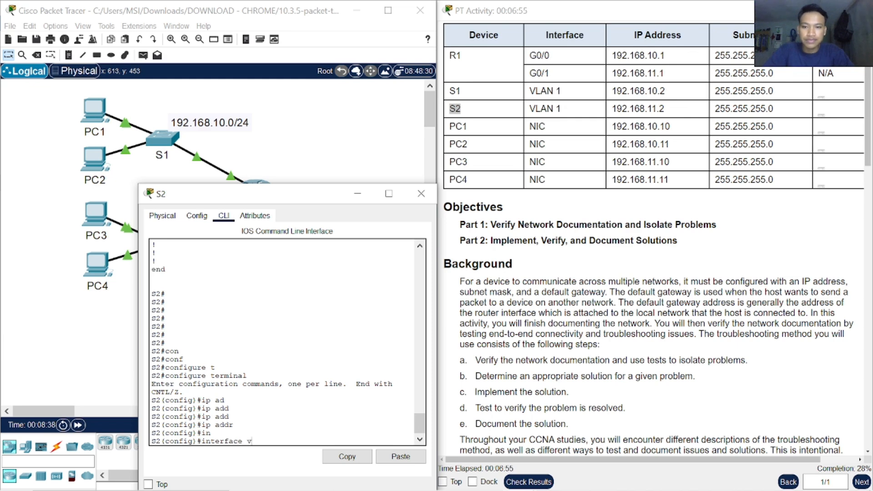
pyautogui.scroll(6, 287, 342)
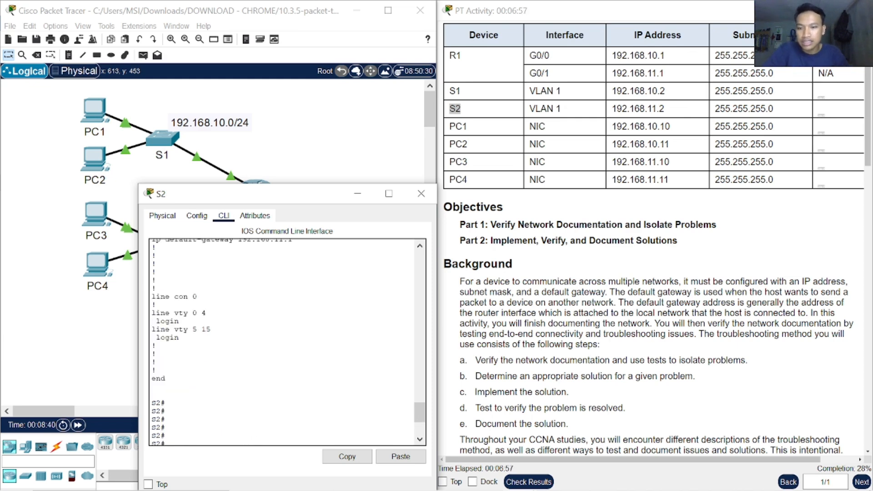
pyautogui.scroll(-2, 287, 342)
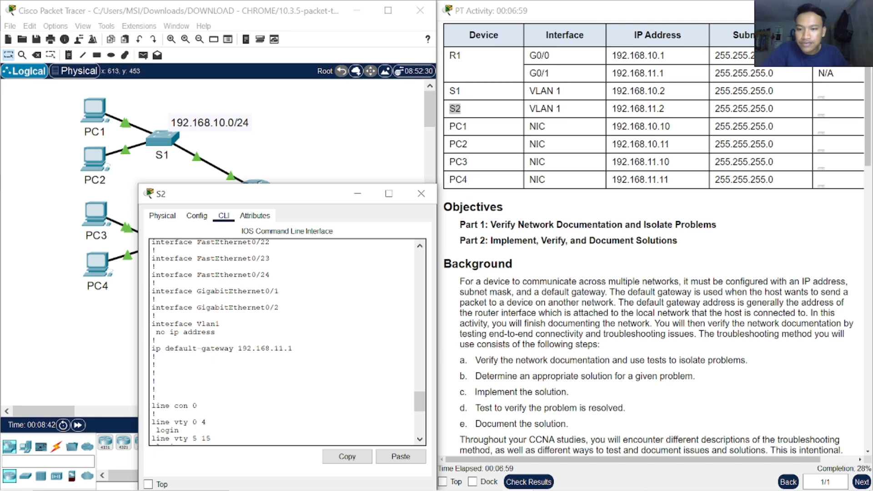
pyautogui.scroll(-4, 287, 342)
pyautogui.write('vlan 1')
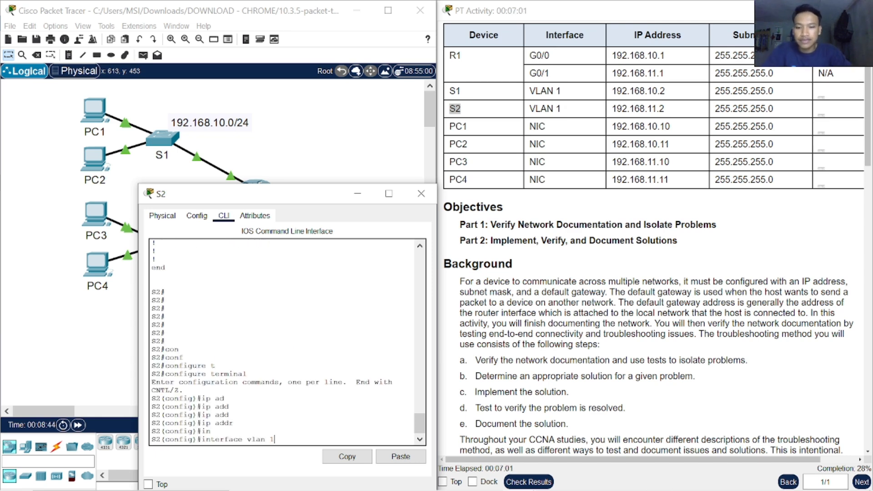
pyautogui.press('Return')
# Step: Assign S2's VLAN 1 interface the address with ip address 192.168.11.2 255.255.255.0
pyautogui.write('ip ad')
pyautogui.press('Tab')
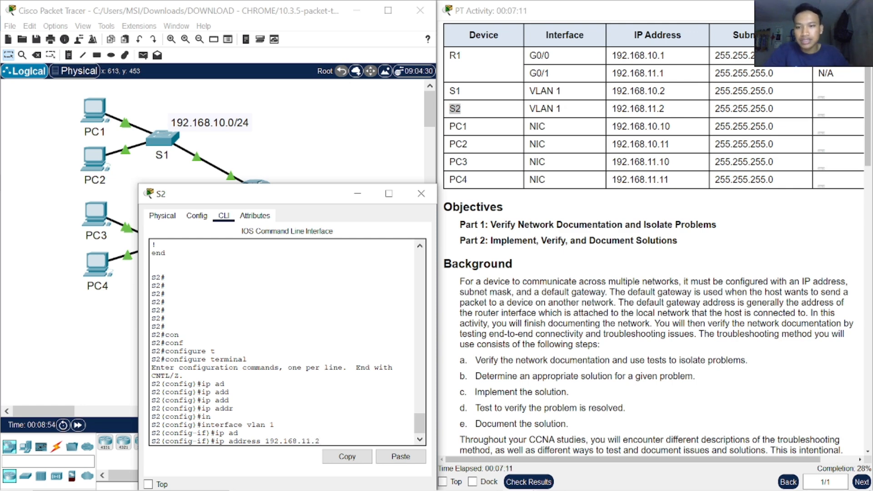
pyautogui.scroll(7, 287, 341)
pyautogui.scroll(2, 287, 341)
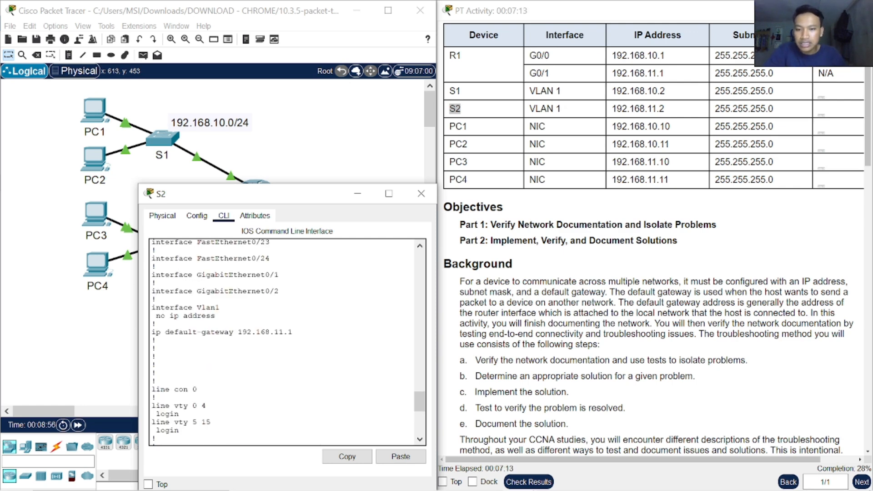
pyautogui.scroll(-10, 287, 341)
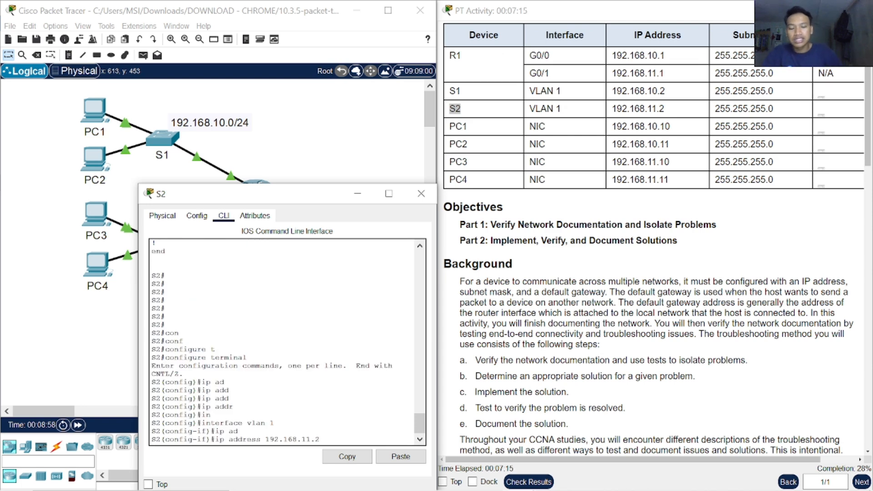
pyautogui.press('Return')
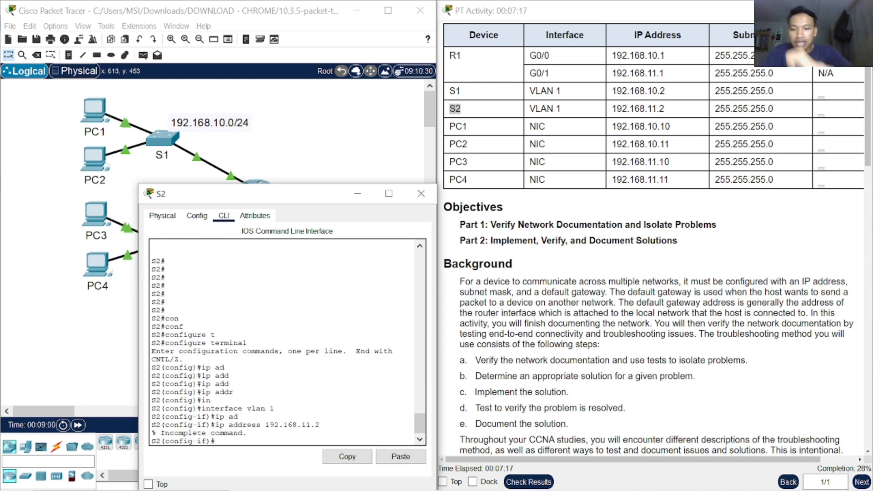
pyautogui.press('Up')
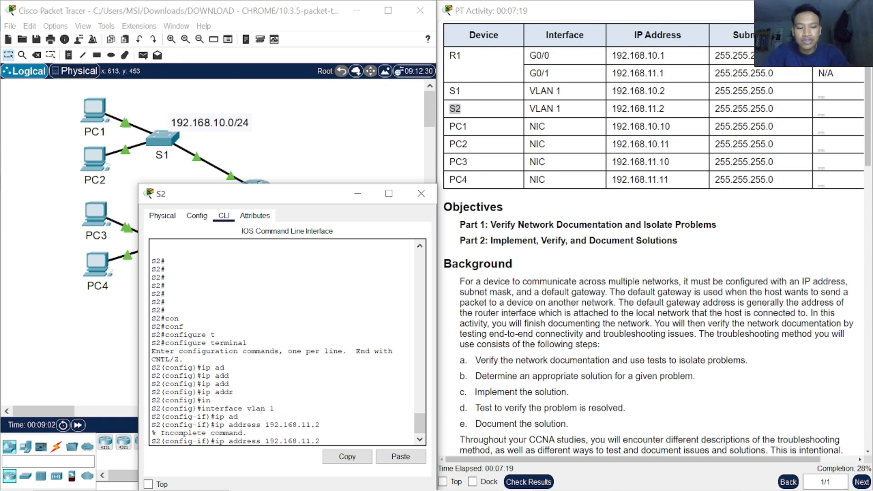
pyautogui.write('255.255.255.0')
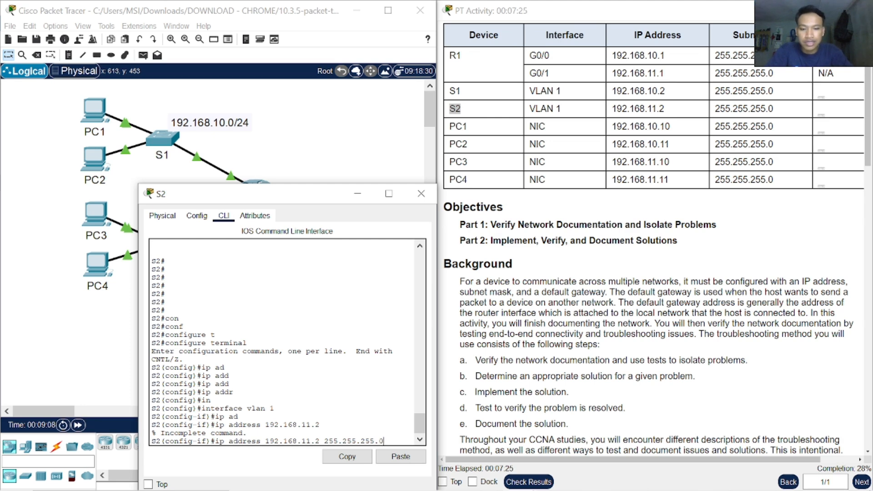
pyautogui.press('Return')
# Step: Enable S2's VLAN 1 interface with no shutdown
pyautogui.write('nfig-if)#n')
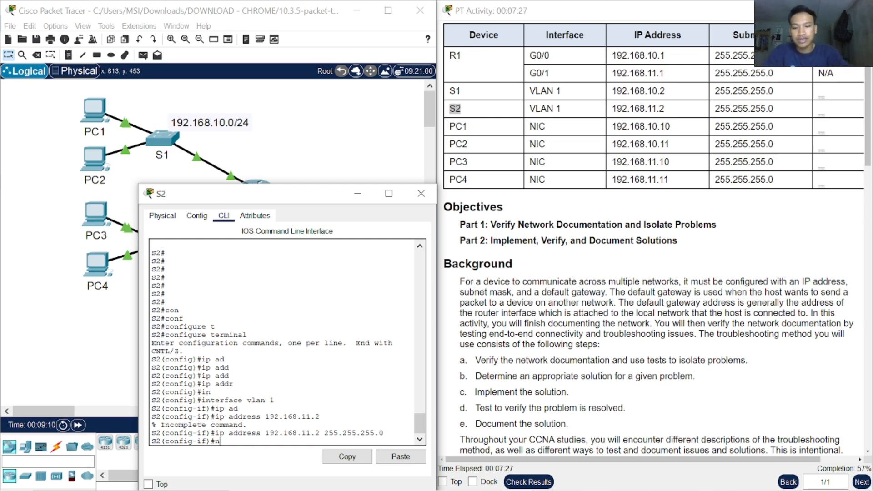
pyautogui.write('o shutdown')
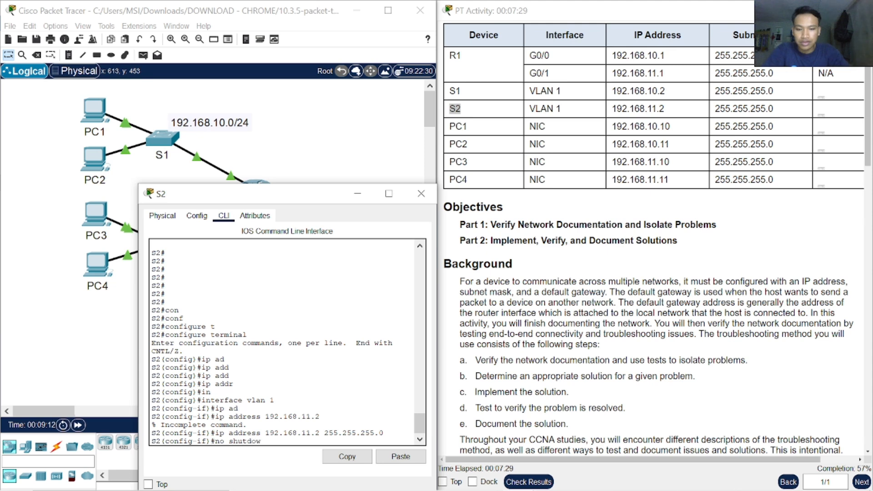
pyautogui.press('Return')
# Step: Leave interface configuration mode on S2 with exit, then close the S2 window
pyautogui.press('Return')
pyautogui.press('Return')
pyautogui.press('Return')
pyautogui.press('Return')
pyautogui.write('ex')
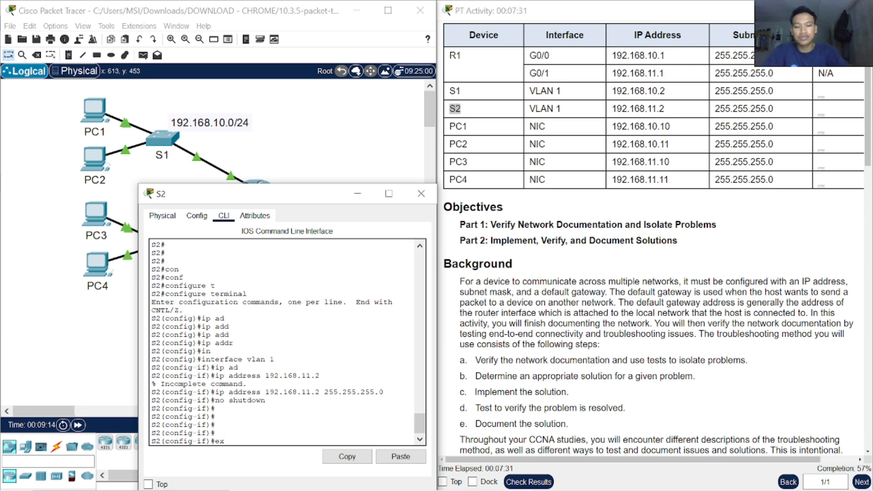
pyautogui.write('it')
pyautogui.press('Return')
pyautogui.press('Return')
pyautogui.press('Return')
pyautogui.press('Return')
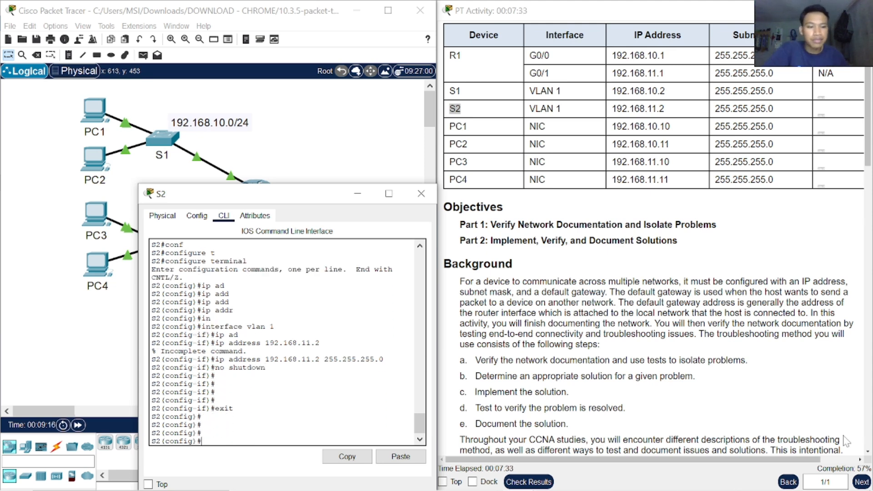
pyautogui.click(421, 194)
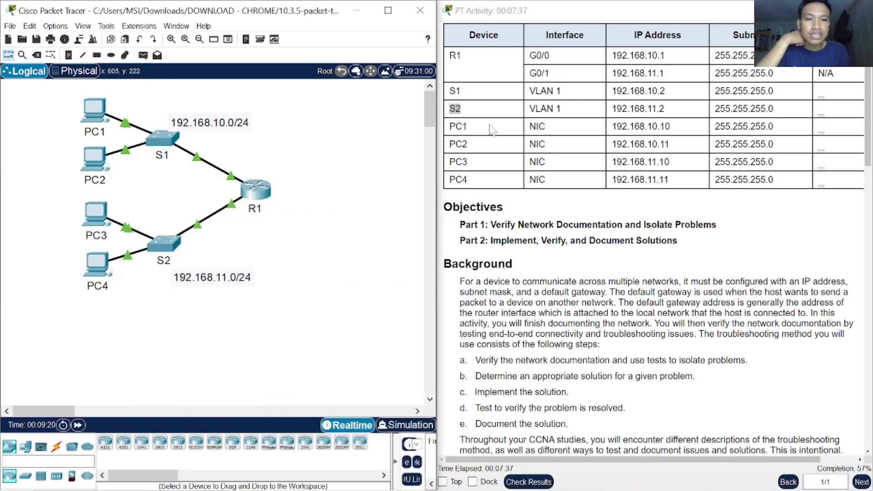
# Step: Mark PC1's entry in the Addressing Table and open PC1's IP Configuration beside the table
pyautogui.moveTo(481, 129); pyautogui.dragTo(673, 129)
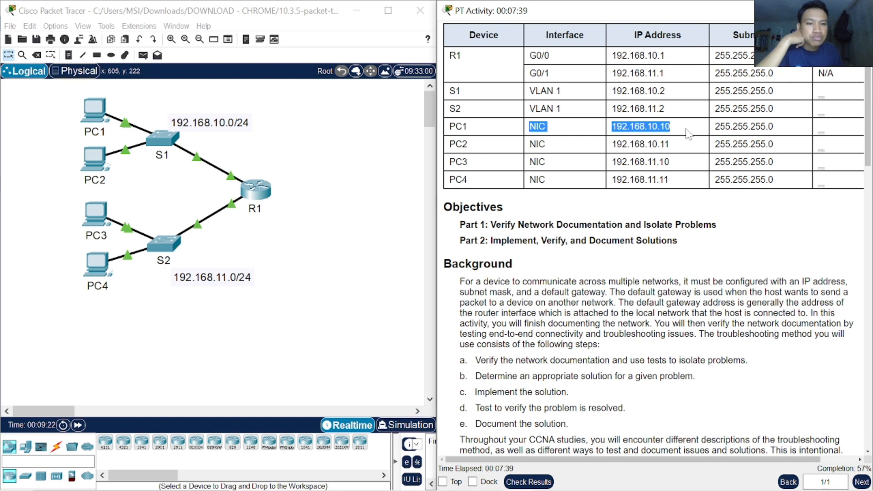
pyautogui.click(102, 112)
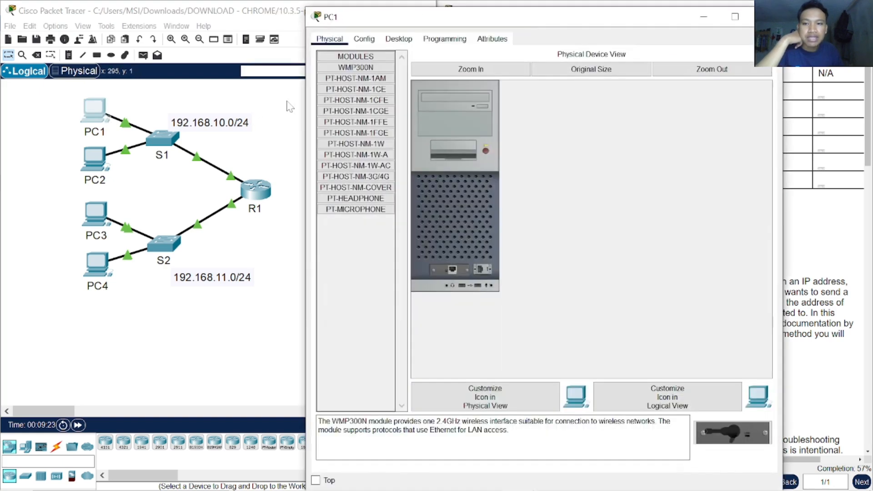
pyautogui.click(364, 41)
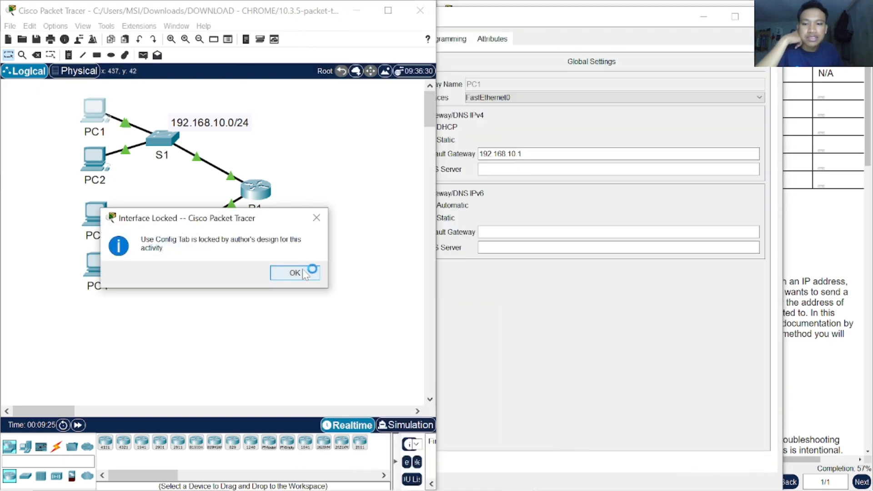
pyautogui.click(293, 273)
pyautogui.click(87, 119)
pyautogui.click(398, 39)
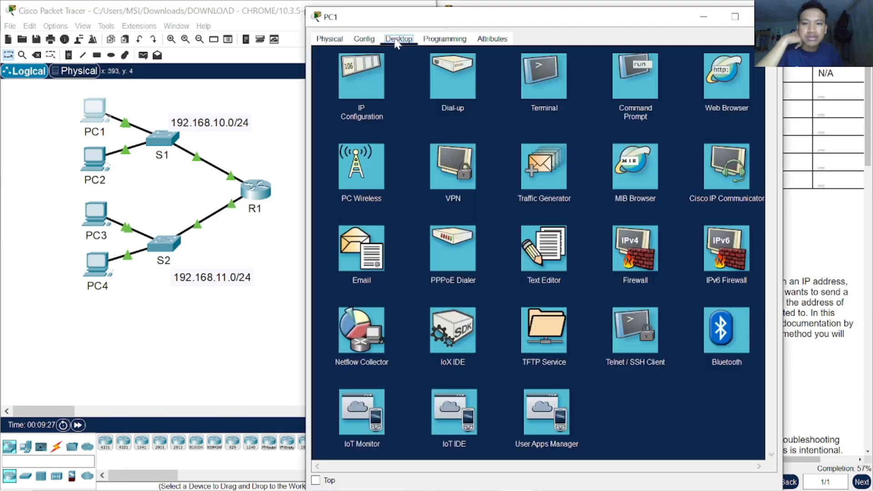
pyautogui.click(370, 78)
pyautogui.moveTo(345, 25); pyautogui.dragTo(272, 131)
# Step: Set PC1's IPv4 address to 192.168.10.10 and close the PC1 window
pyautogui.click(353, 223)
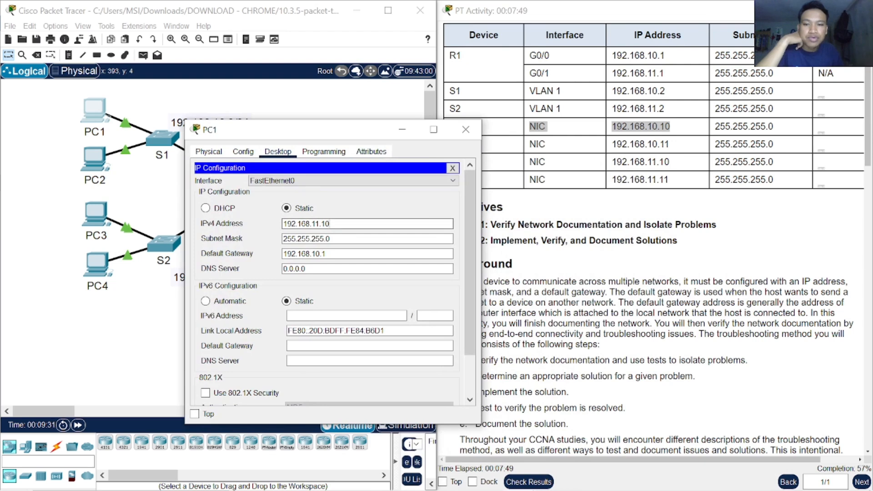
pyautogui.moveTo(368, 132); pyautogui.dragTo(293, 124)
pyautogui.click(241, 216)
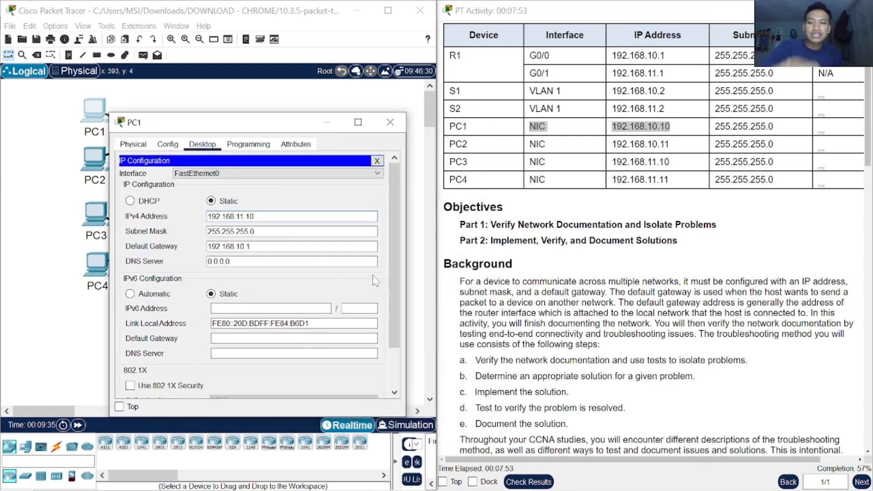
pyautogui.press('BackSpace')
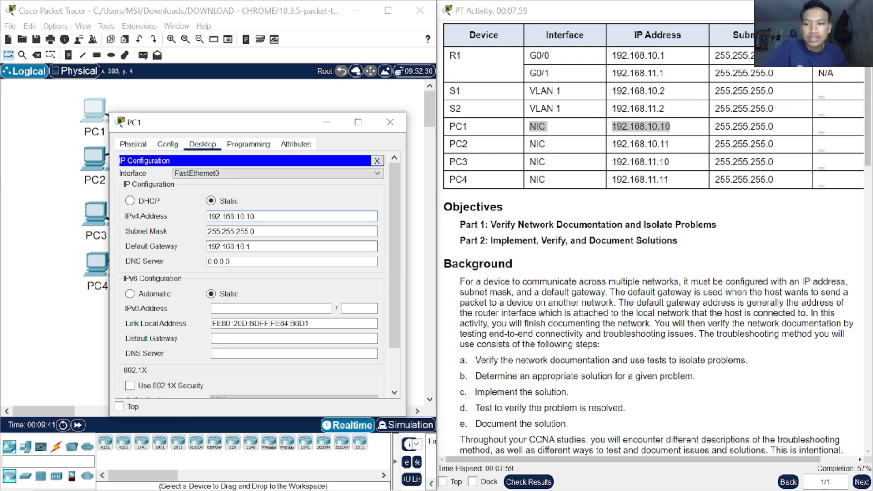
pyautogui.click(390, 122)
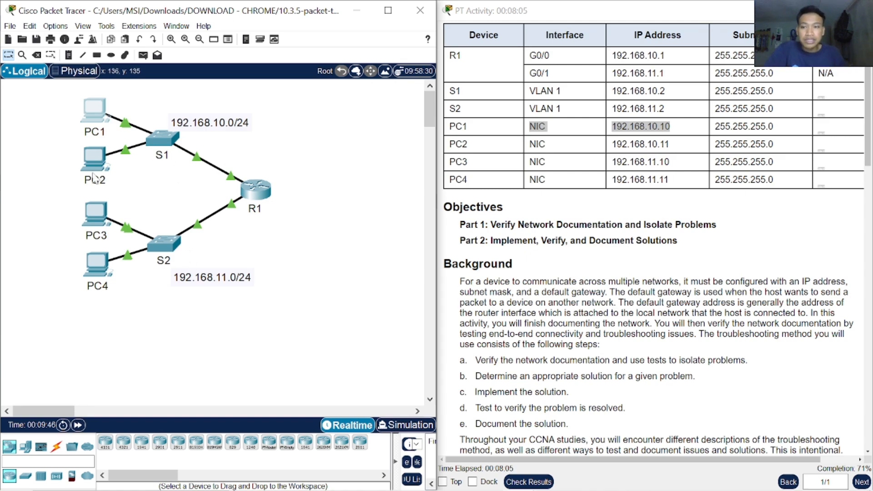
# Step: Open PC2's IP Configuration, compare its addresses with the Addressing Table, and close the PC2 window
pyautogui.click(94, 166)
pyautogui.click(399, 133)
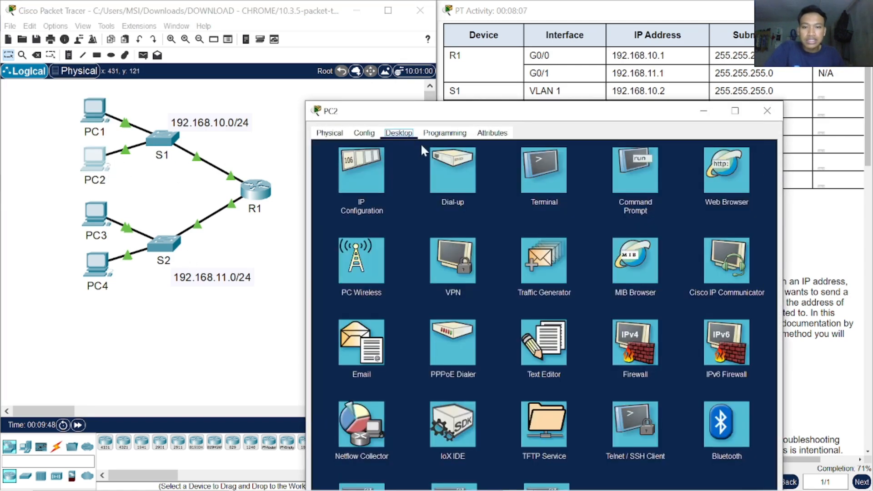
pyautogui.click(362, 170)
pyautogui.moveTo(463, 111); pyautogui.dragTo(355, 128)
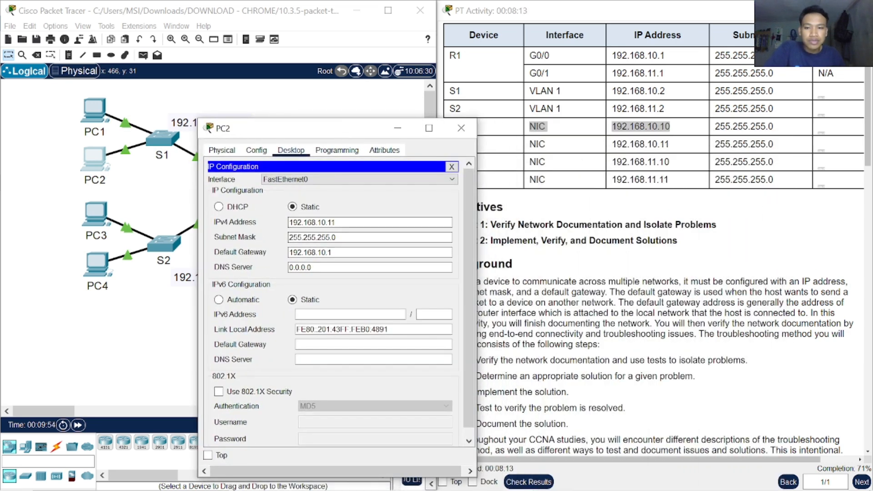
pyautogui.click(461, 128)
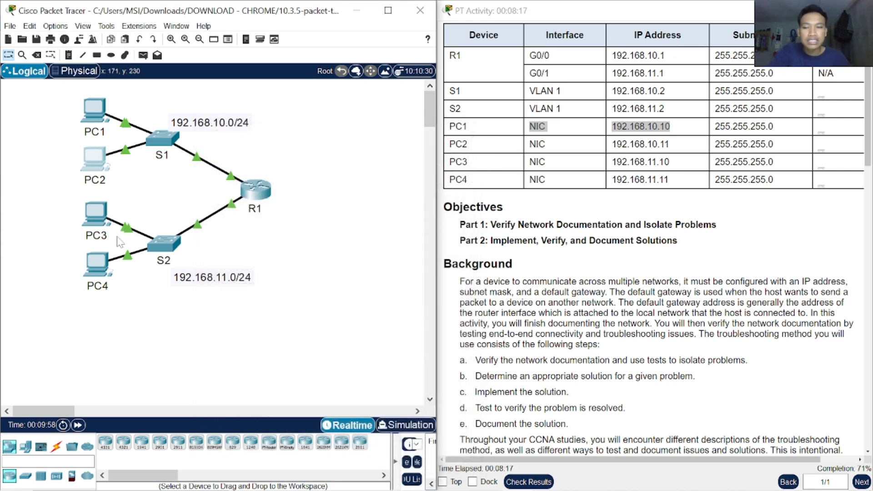
# Step: Check PC3's IP Configuration beside the Addressing Table and close the PC3 window
pyautogui.click(231, 191)
pyautogui.click(286, 272)
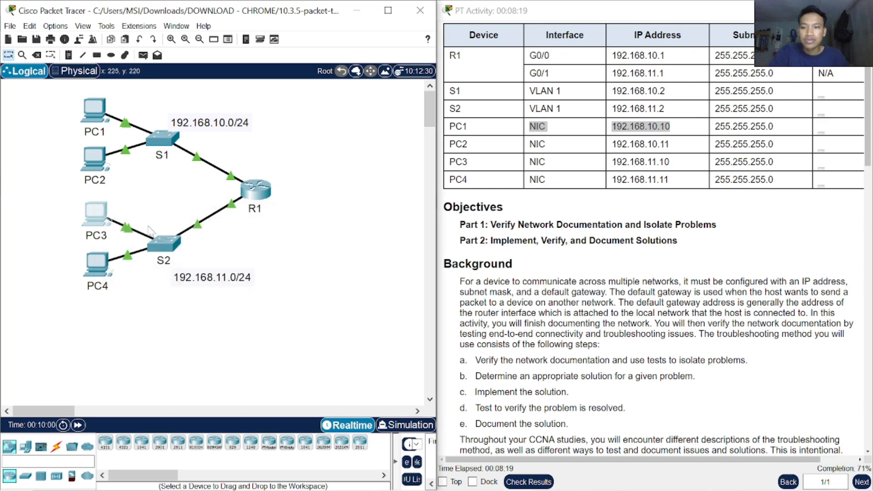
pyautogui.click(104, 221)
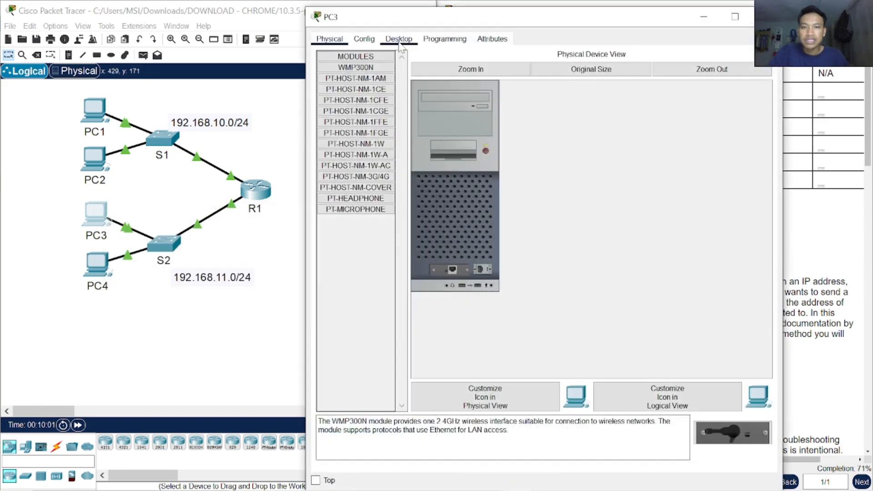
pyautogui.click(400, 40)
pyautogui.click(370, 75)
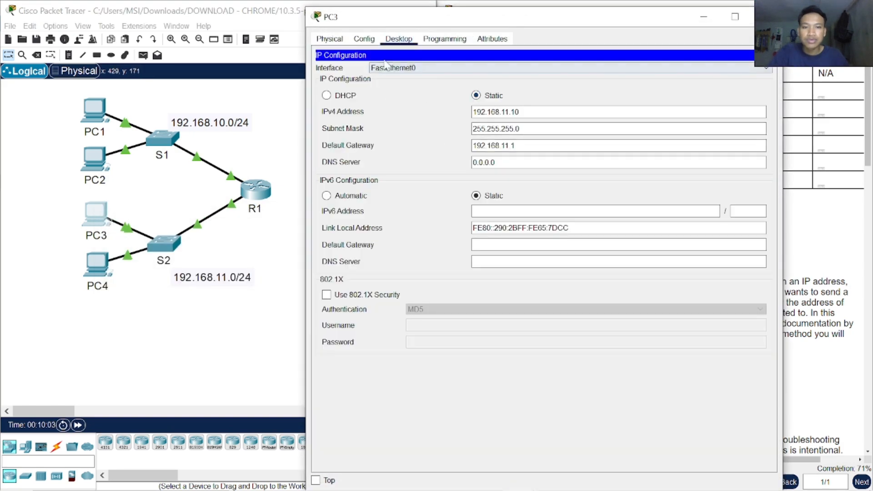
pyautogui.moveTo(310, 12); pyautogui.dragTo(582, 200)
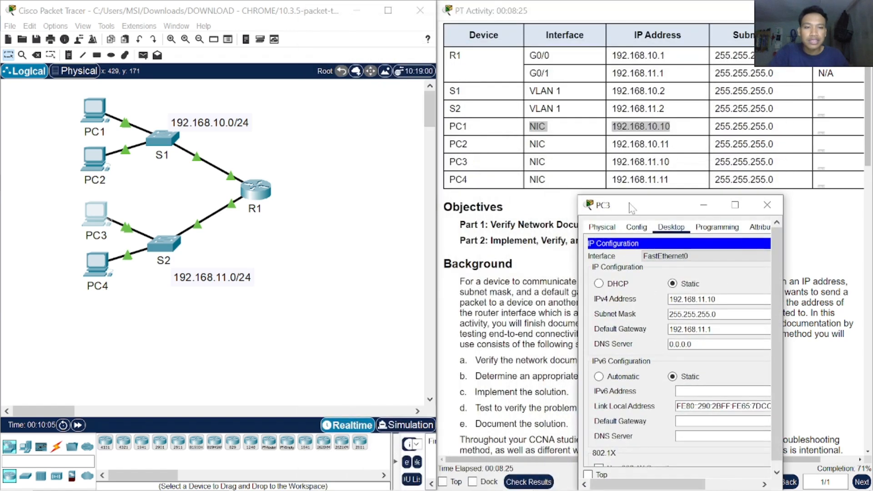
pyautogui.moveTo(650, 204); pyautogui.dragTo(390, 198)
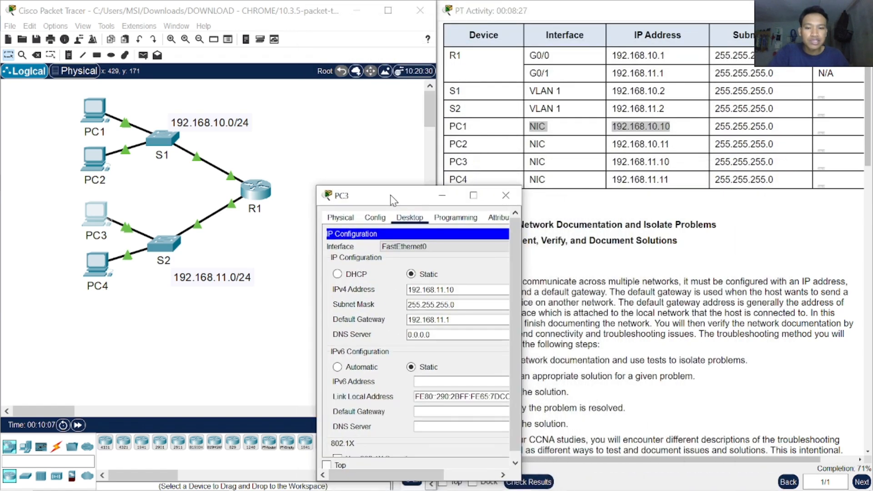
pyautogui.click(506, 195)
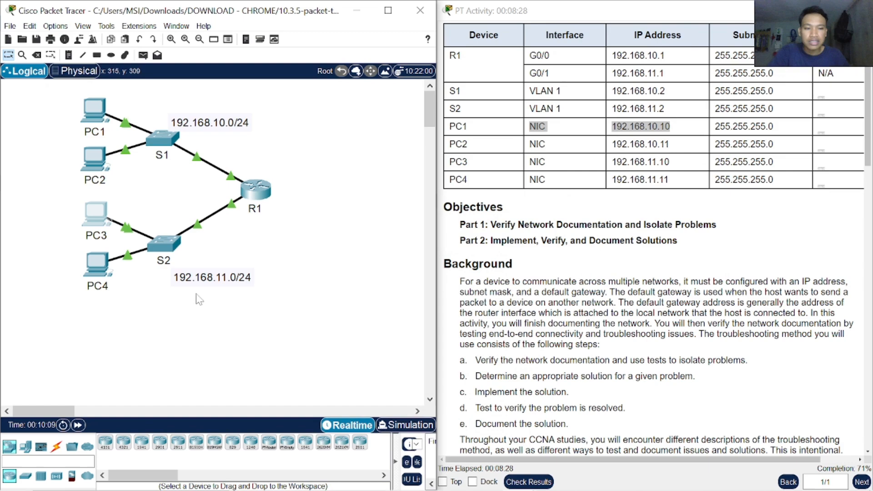
# Step: Check PC4's IP Configuration against the Addressing Table and close the PC4 window
pyautogui.click(97, 267)
pyautogui.click(399, 39)
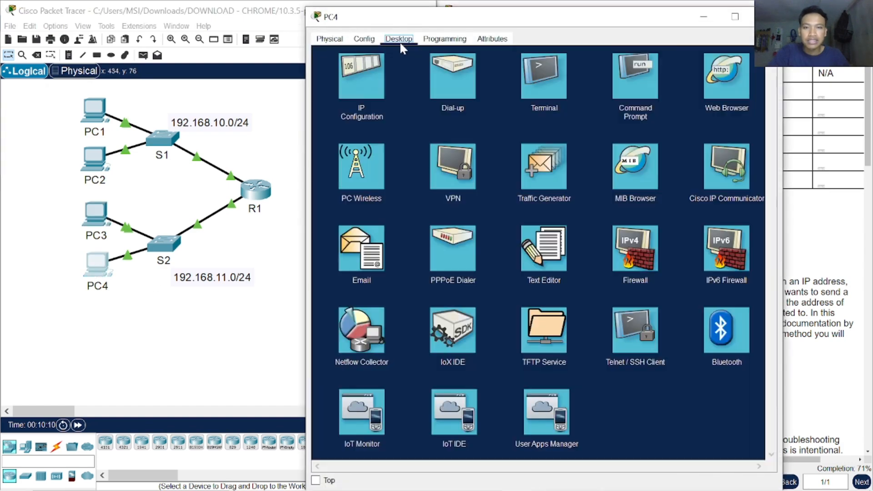
pyautogui.click(376, 78)
pyautogui.moveTo(640, 19); pyautogui.dragTo(503, 99)
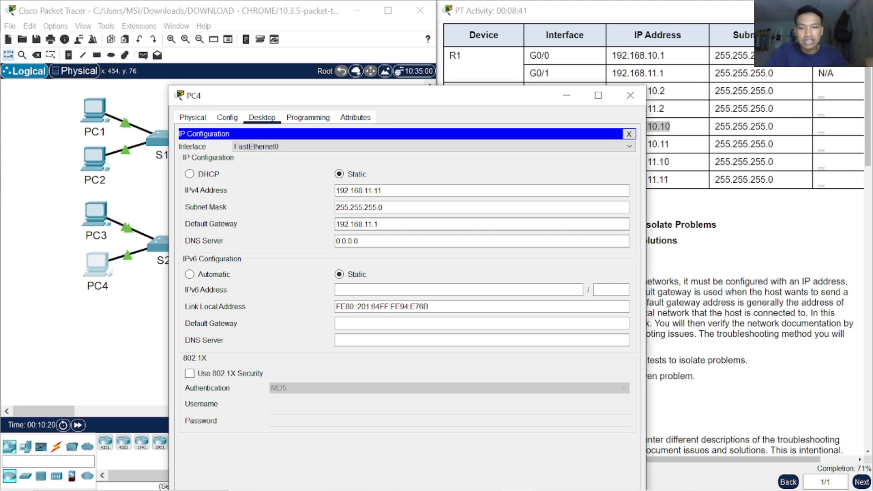
pyautogui.click(631, 95)
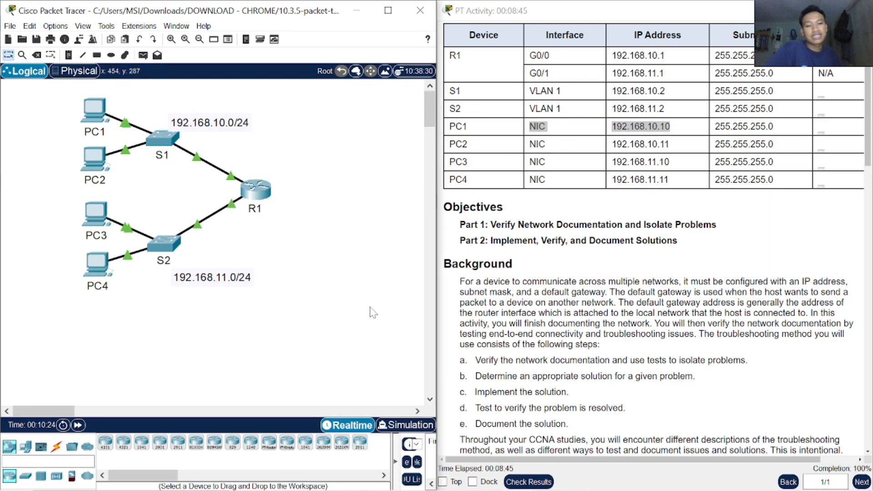
# Step: Review the activity instructions from the Addressing Table through Part 2, Step 3, checking that the topology and all required tasks are covered
pyautogui.scroll(-5, 655, 273)
pyautogui.scroll(7, 655, 273)
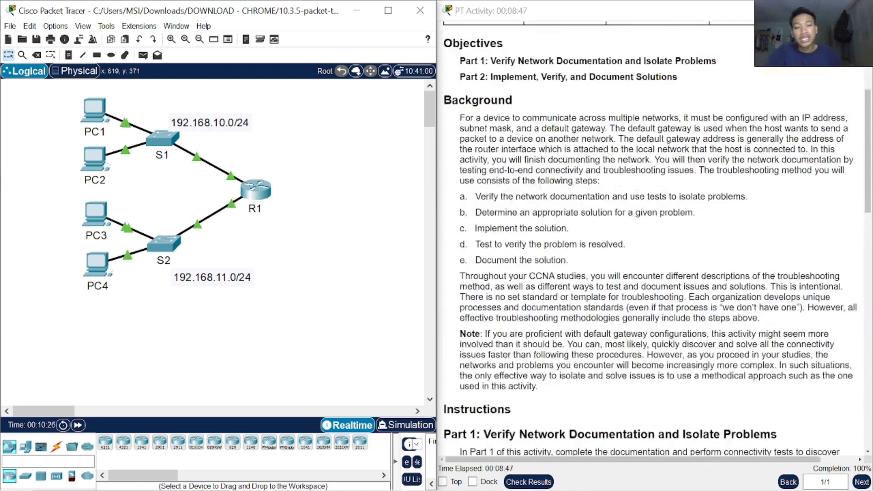
pyautogui.click(534, 290)
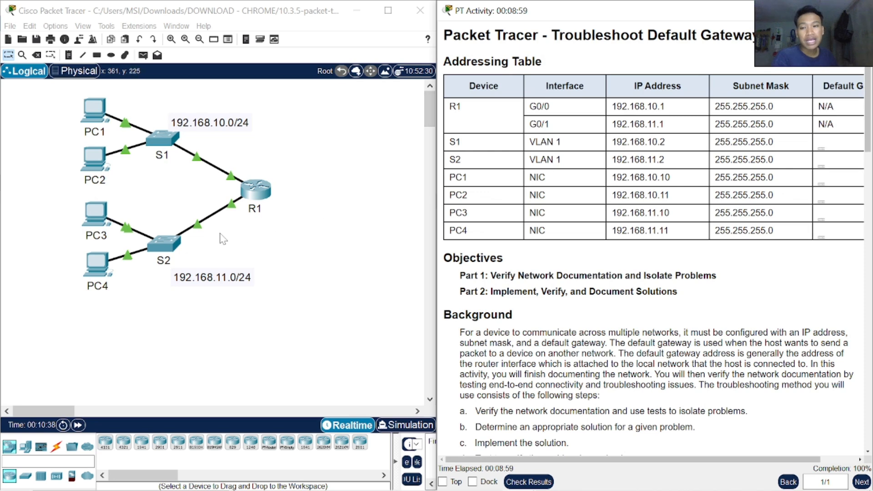
pyautogui.moveTo(115, 315); pyautogui.dragTo(76, 100)
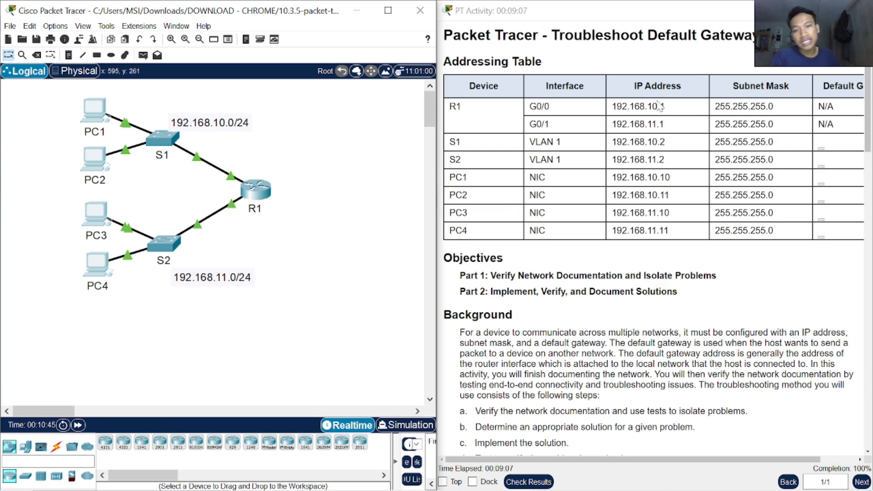
pyautogui.scroll(-15, 650, 157)
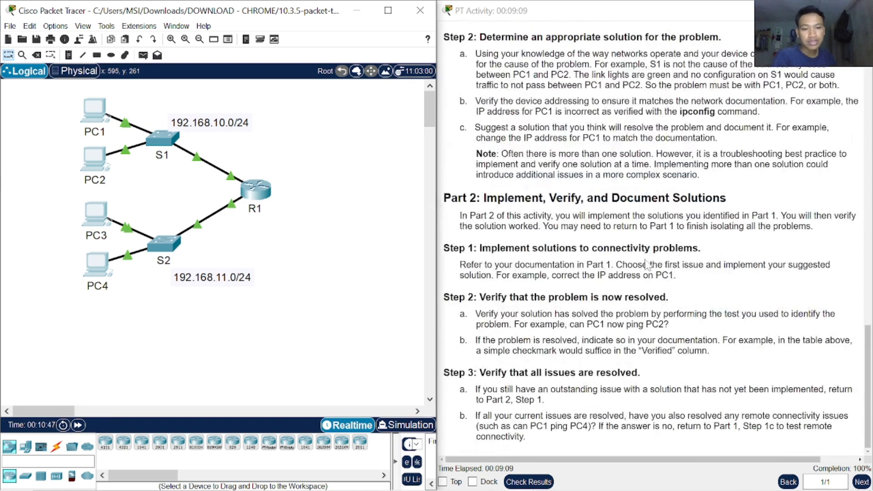
pyautogui.scroll(8, 649, 264)
pyautogui.scroll(10, 463, 270)
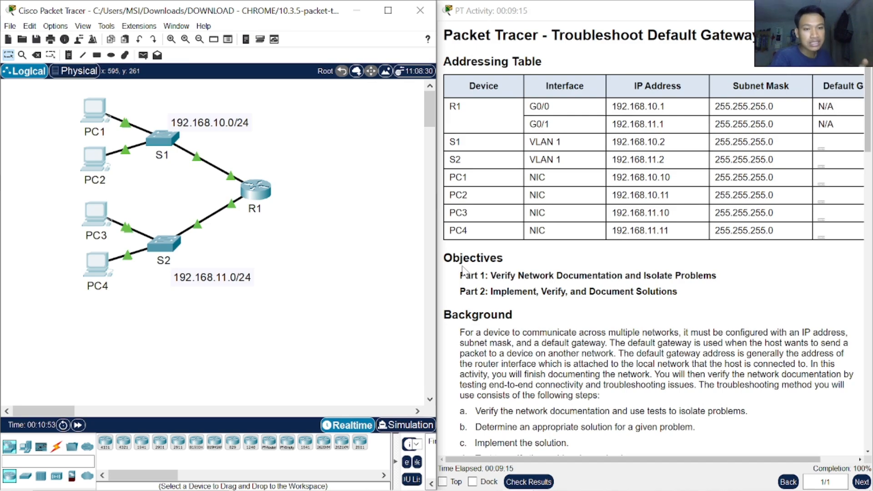
pyautogui.scroll(-15, 462, 271)
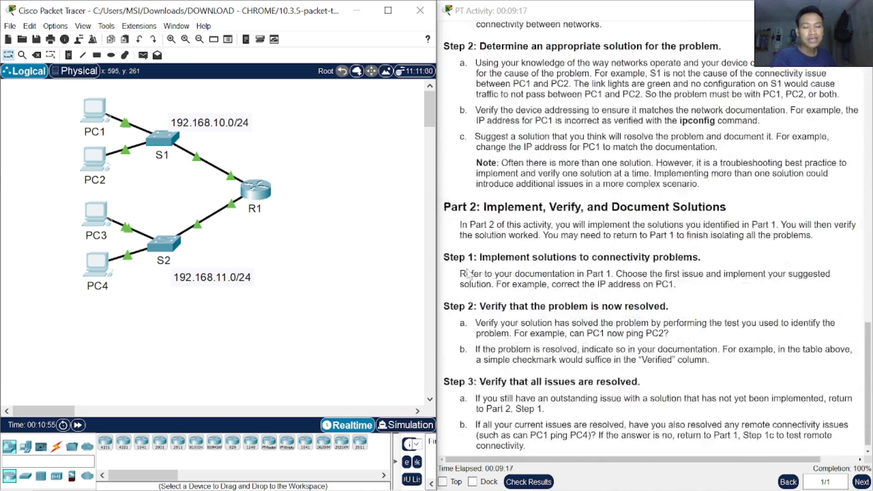
pyautogui.scroll(8, 462, 270)
pyautogui.scroll(8, 655, 241)
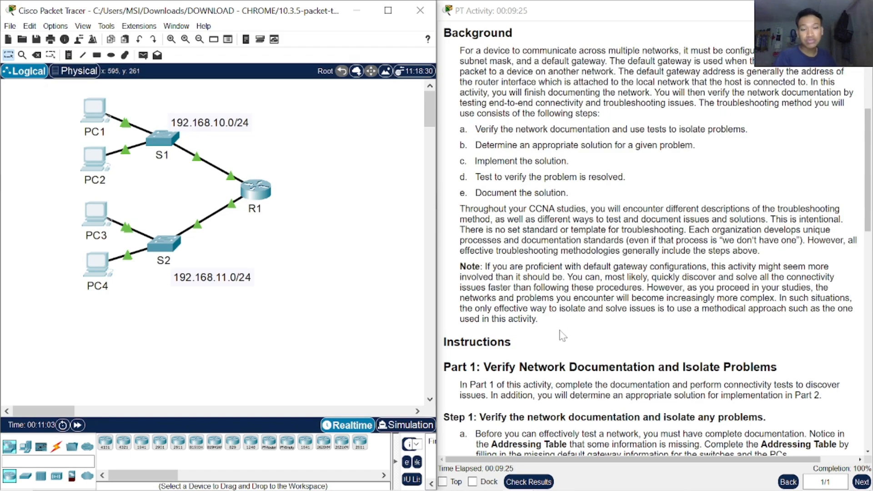
pyautogui.scroll(-15, 616, 349)
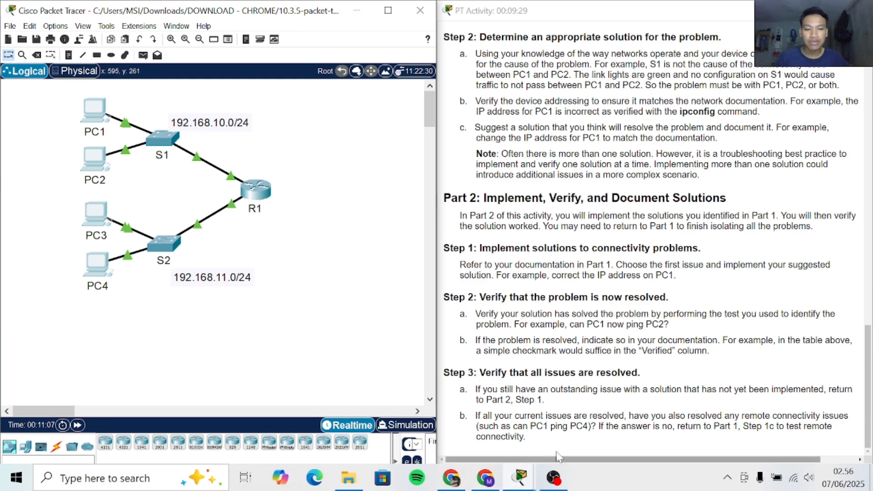
pyautogui.click(554, 479)
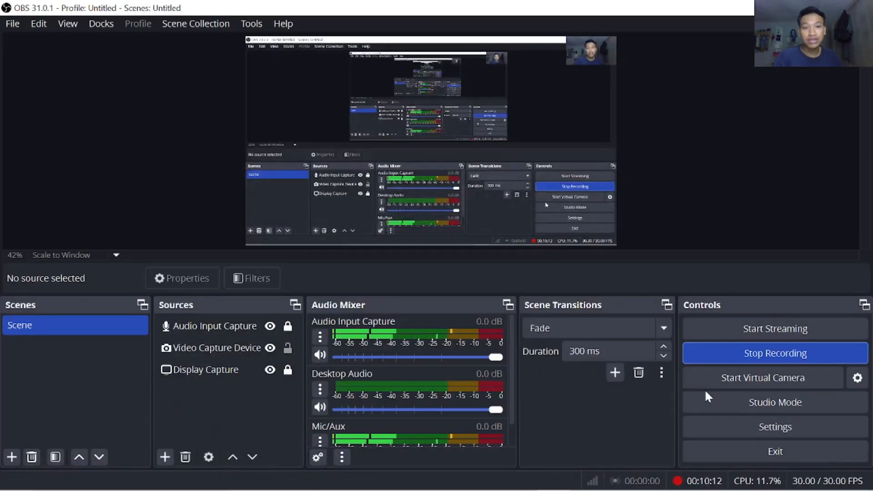